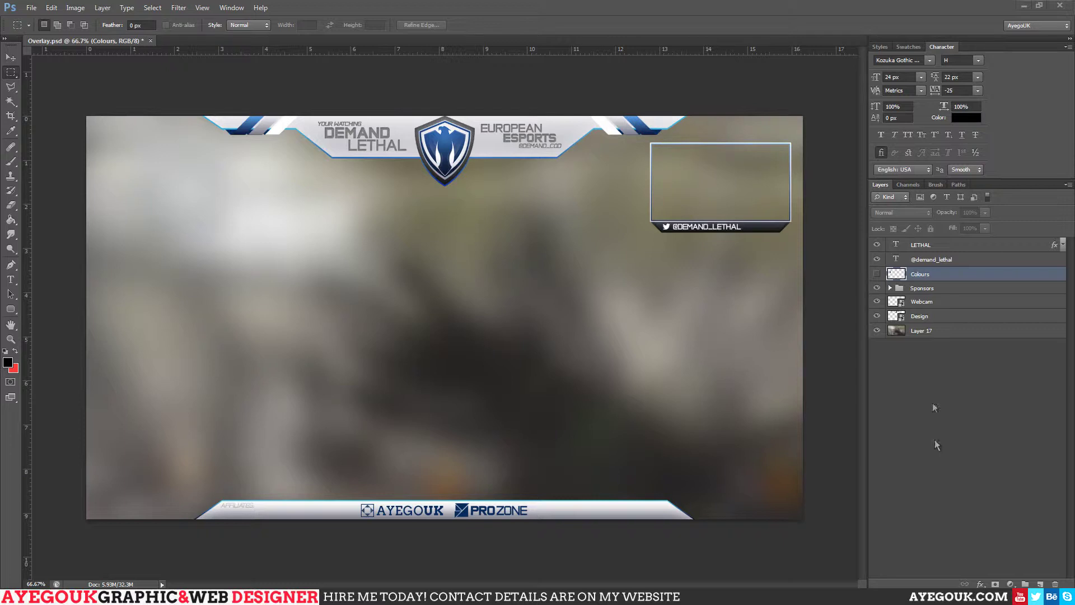
Duplicate the blurred background photo layer (Layer 17) and drag the copy to the top of the stack.
click(923, 330)
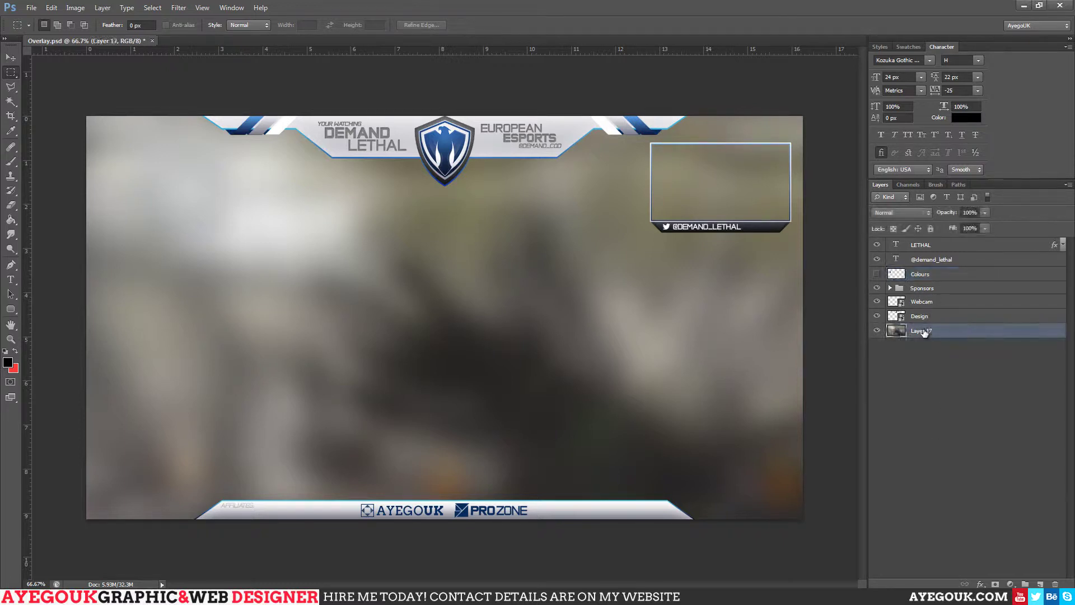
key(ctrl+j)
drag(923, 330, 920, 242)
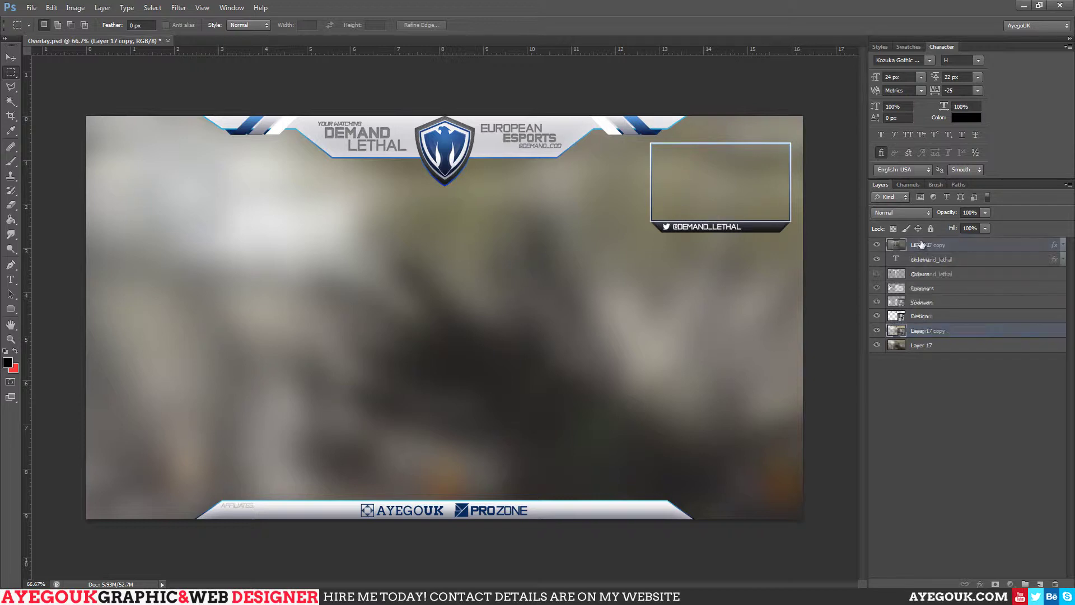
Add a new layer above LETHAL, fill it with red, and check it beneath the photo copy.
click(916, 263)
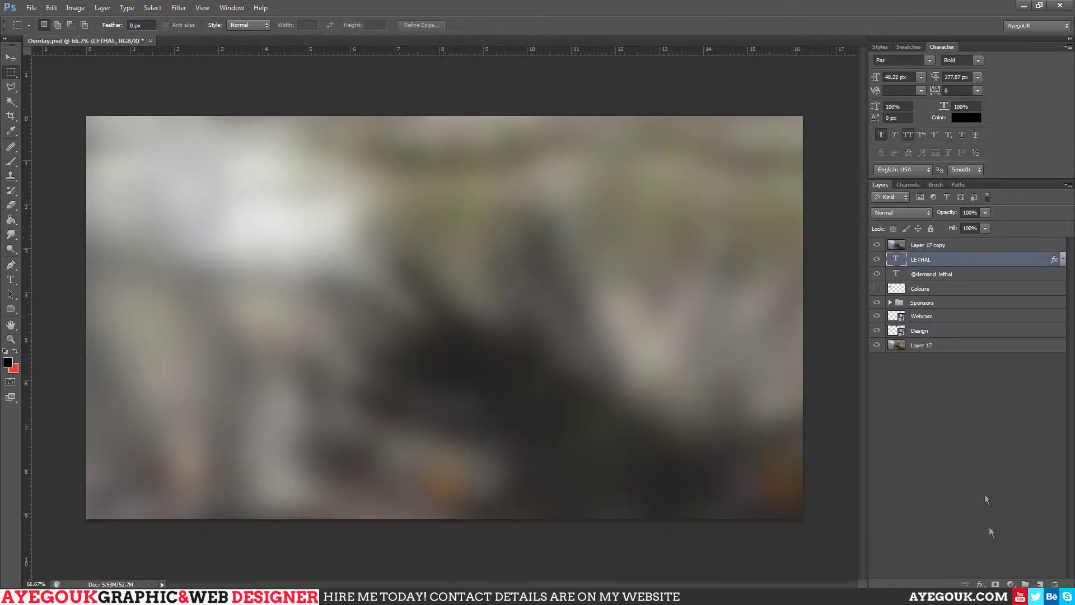
click(1039, 583)
key(ctrl+BackSpace)
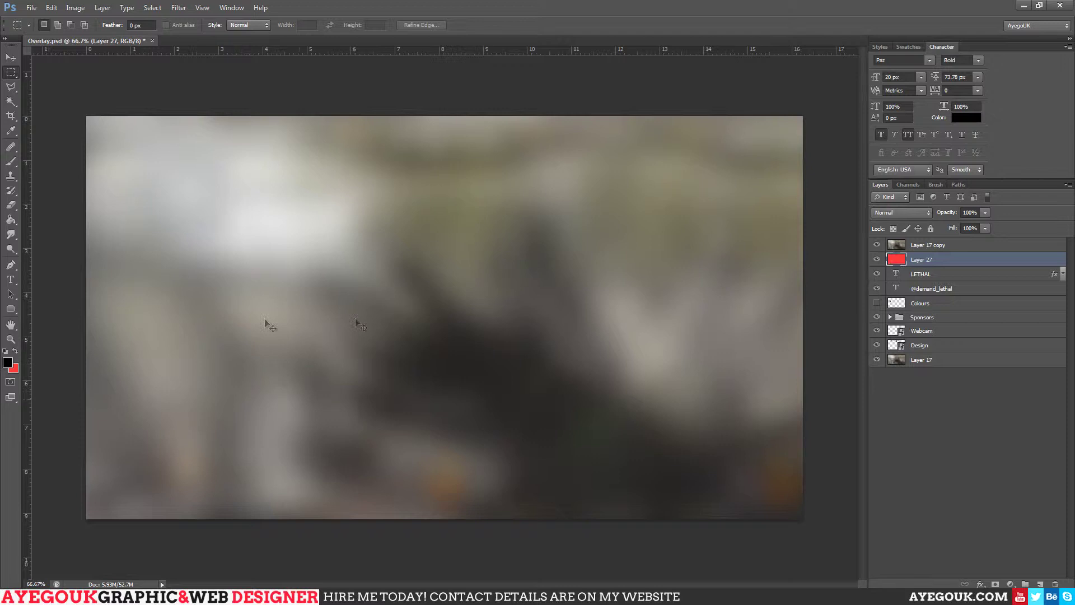
click(877, 245)
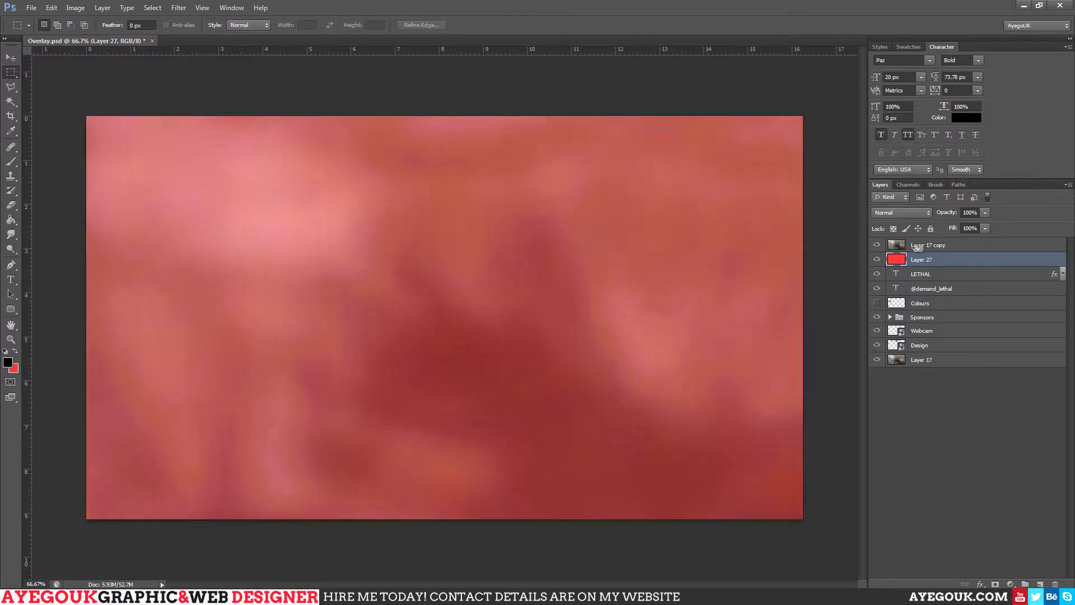
click(877, 244)
click(927, 245)
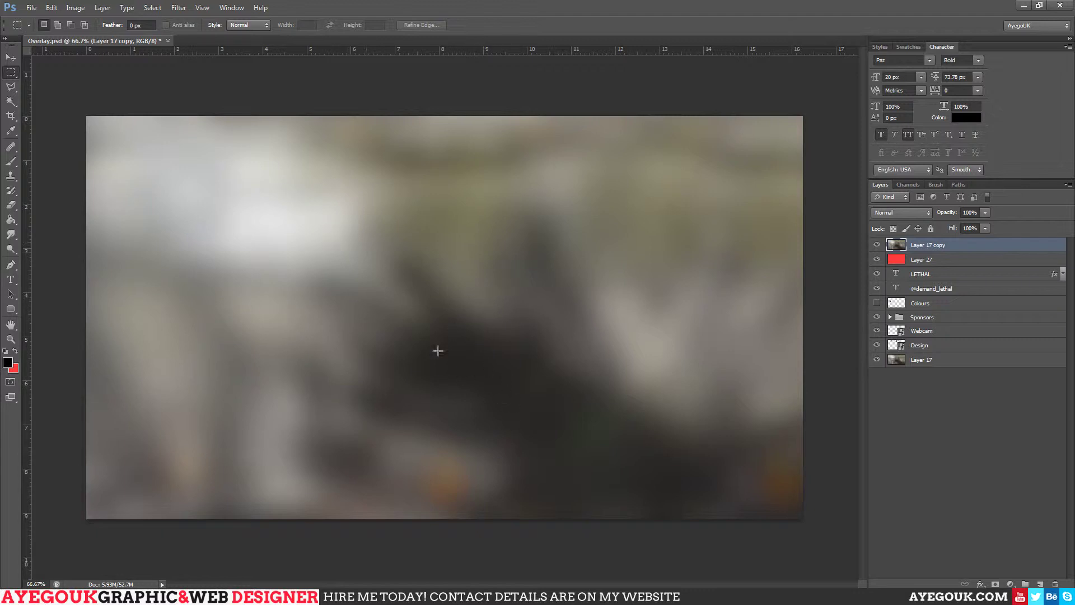
Select three rectangles (upper-left, right of centre, lower-left) and mask Layer 17 copy to them.
drag(166, 157, 366, 255)
drag(502, 248, 658, 340)
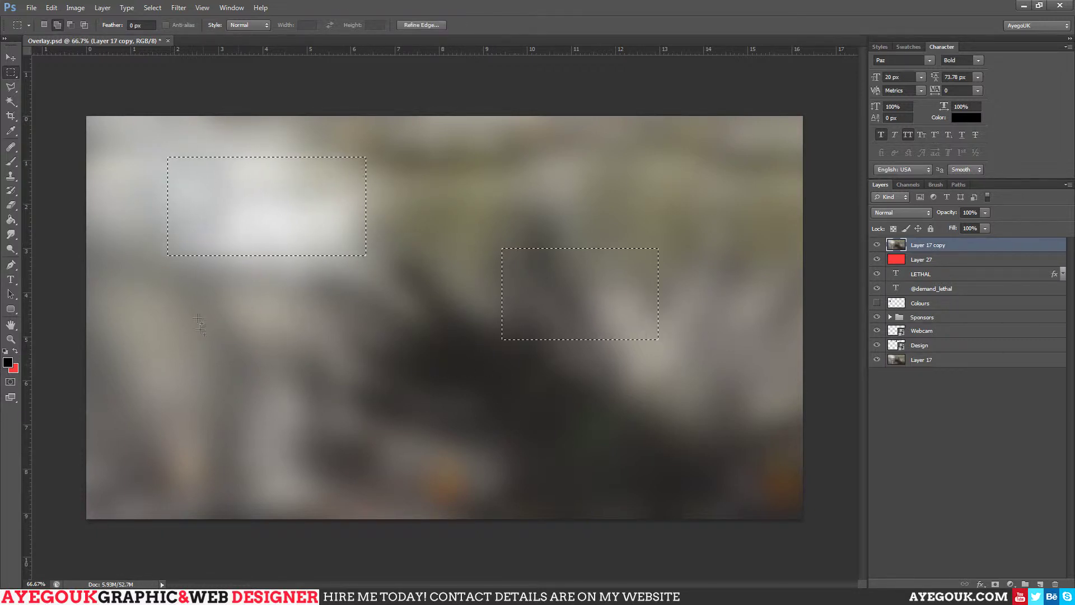
drag(212, 313, 373, 406)
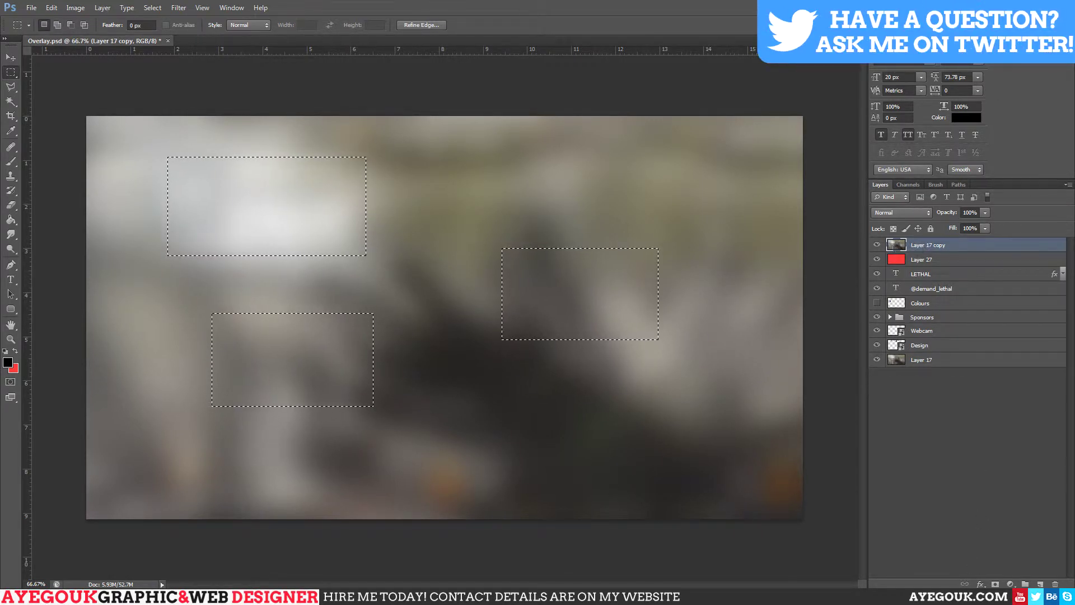
click(995, 584)
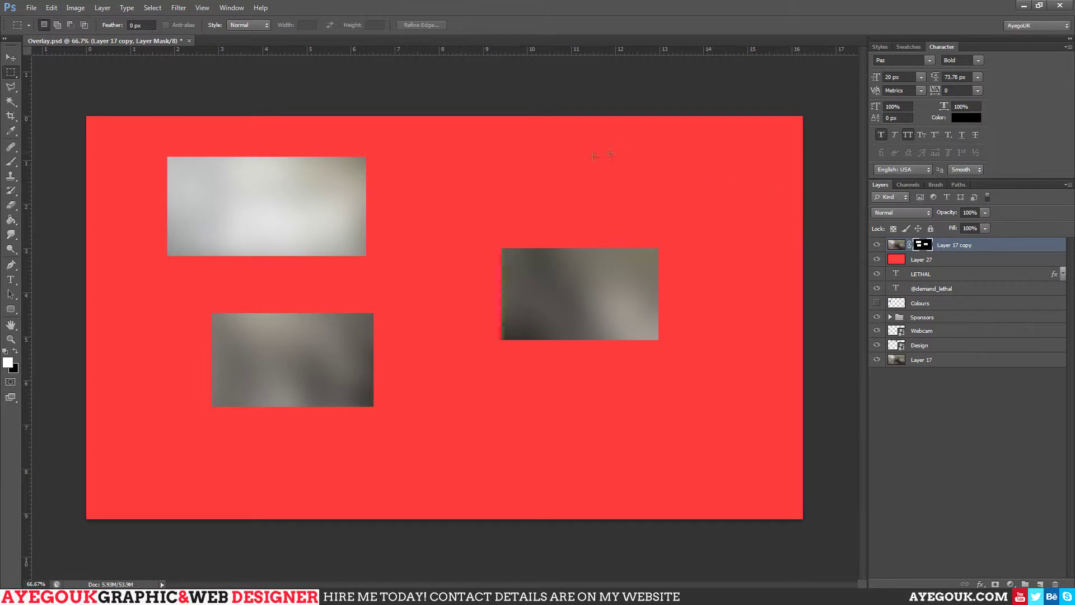
Toggle the Layer 17 copy mask off and on to compare, then hide the masked photo copy.
right_click(925, 246)
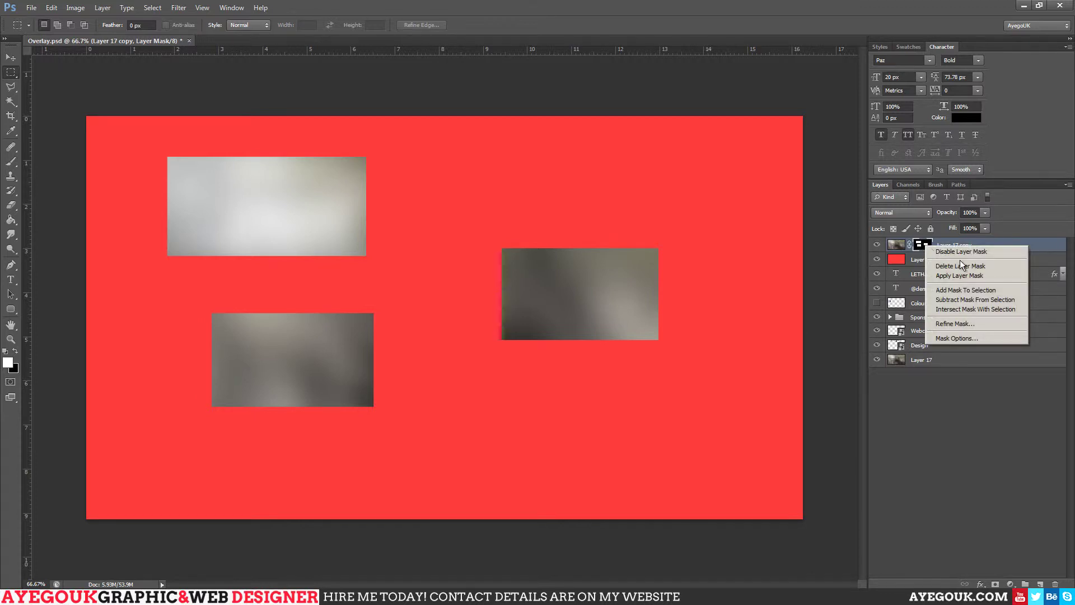
click(908, 261)
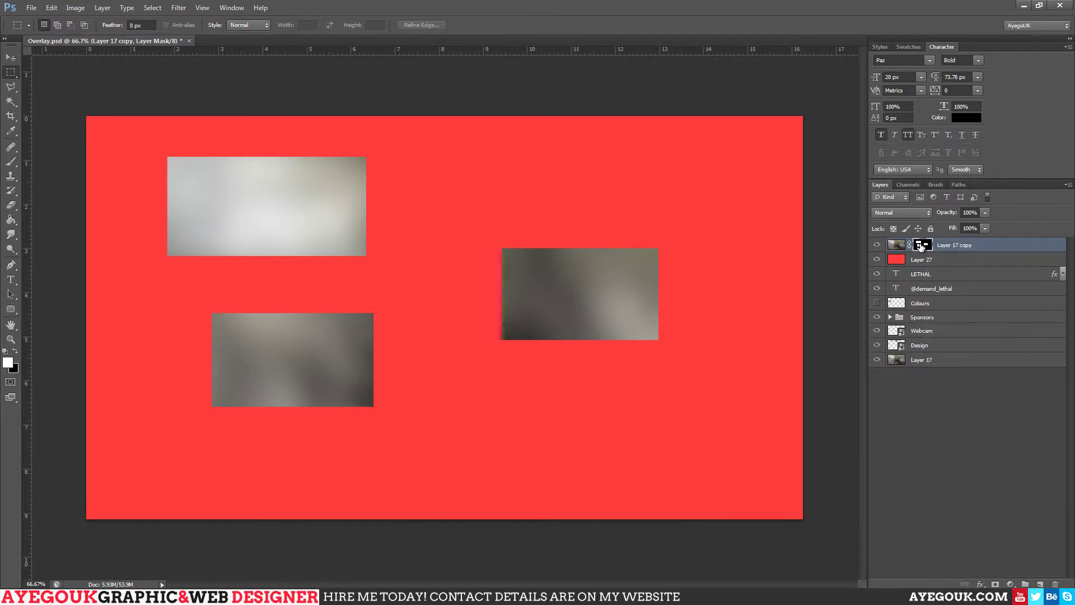
shift+click(921, 247)
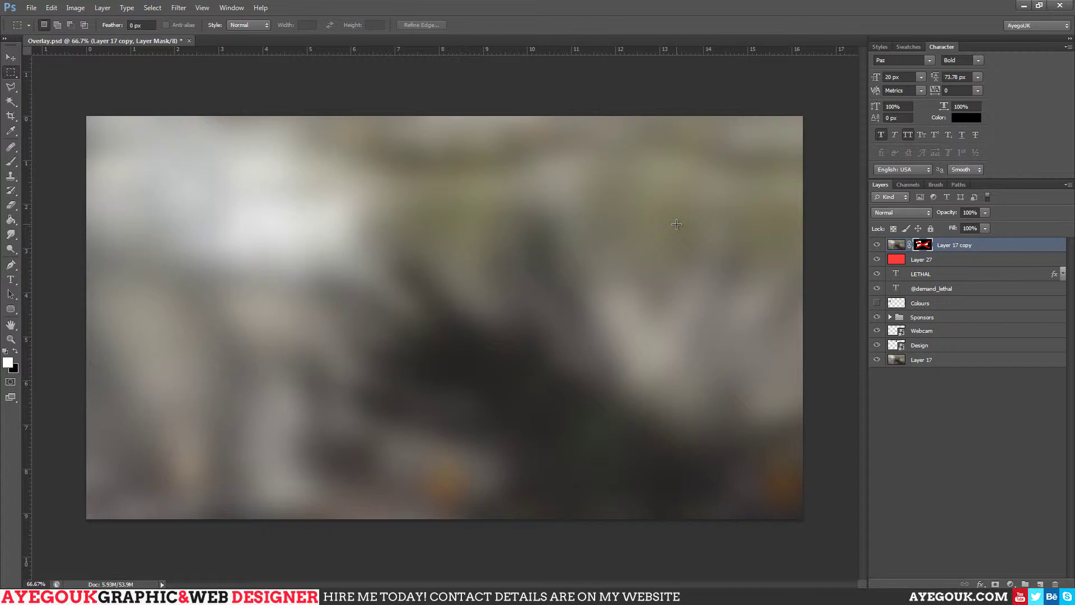
shift+click(922, 245)
shift+click(923, 245)
shift+click(922, 245)
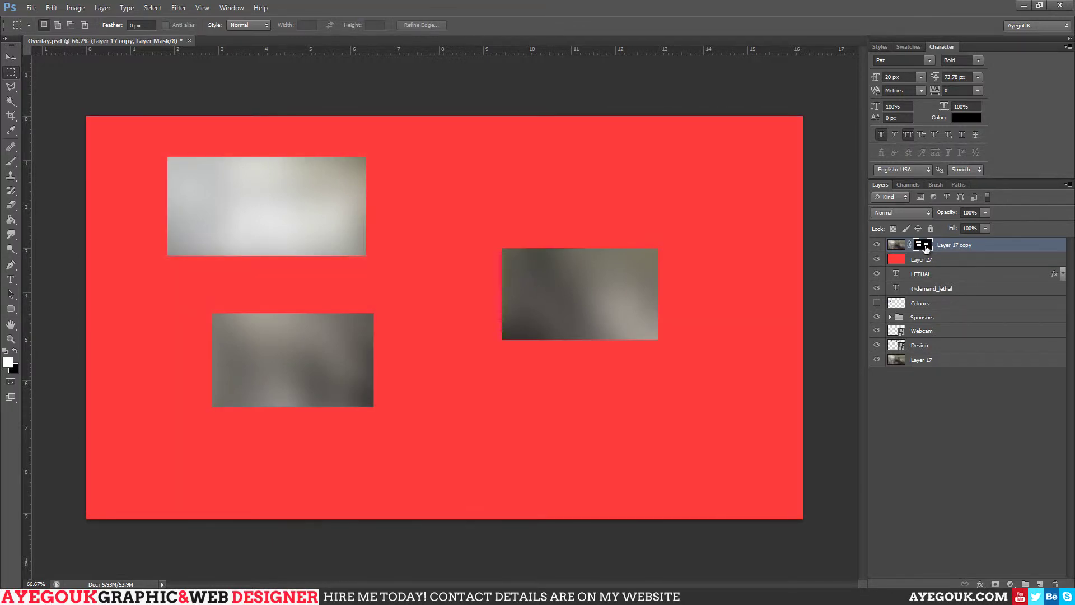
click(877, 245)
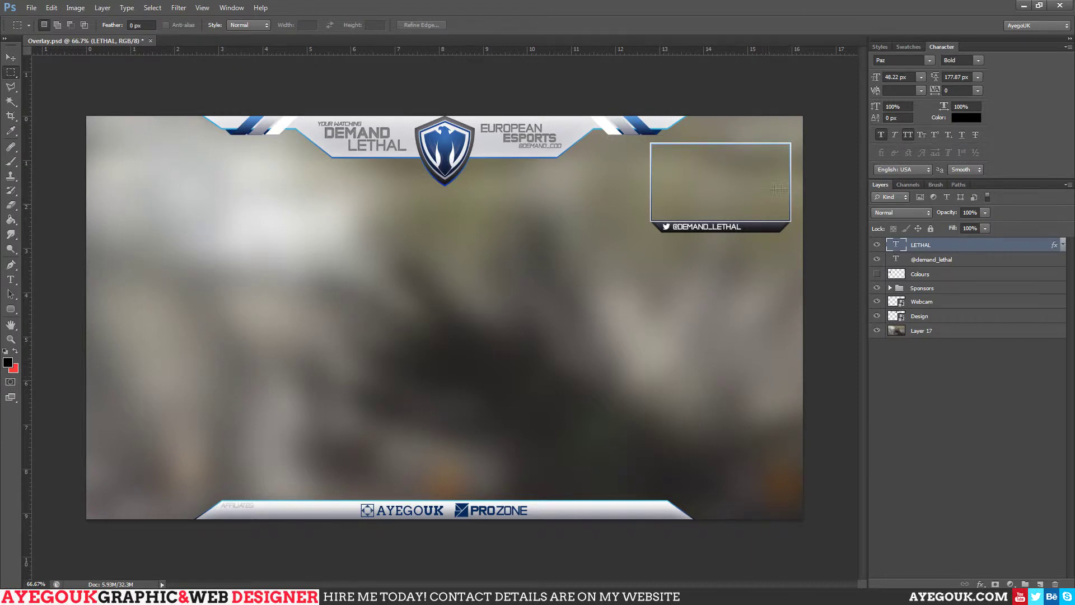
Drag the tiger picture from Explorer's Pictures library onto the overlay canvas.
scroll(786, 147, up, 5)
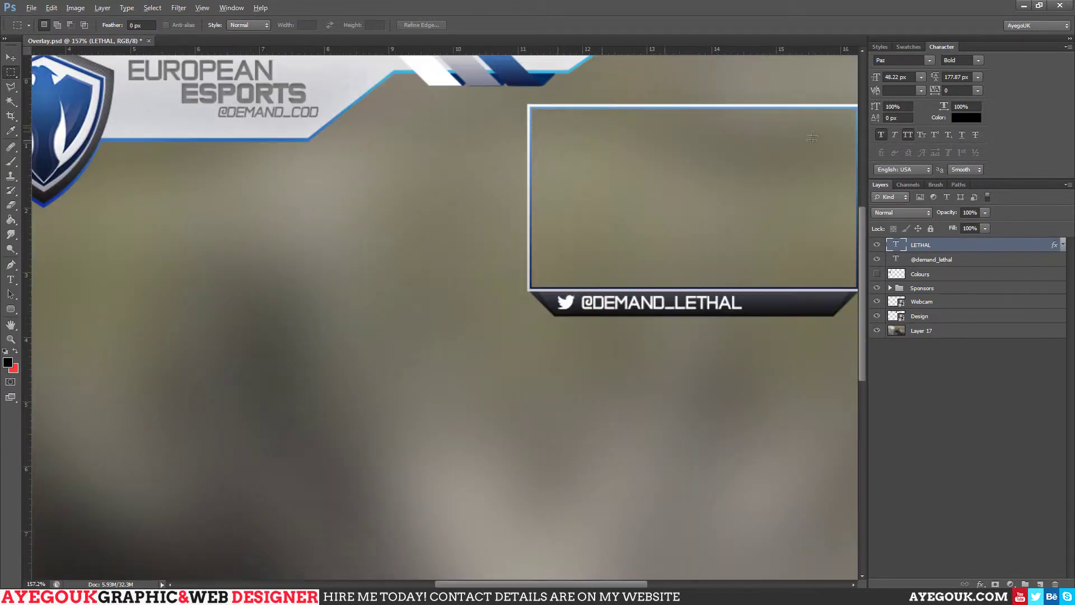
scroll(728, 135, down, 1)
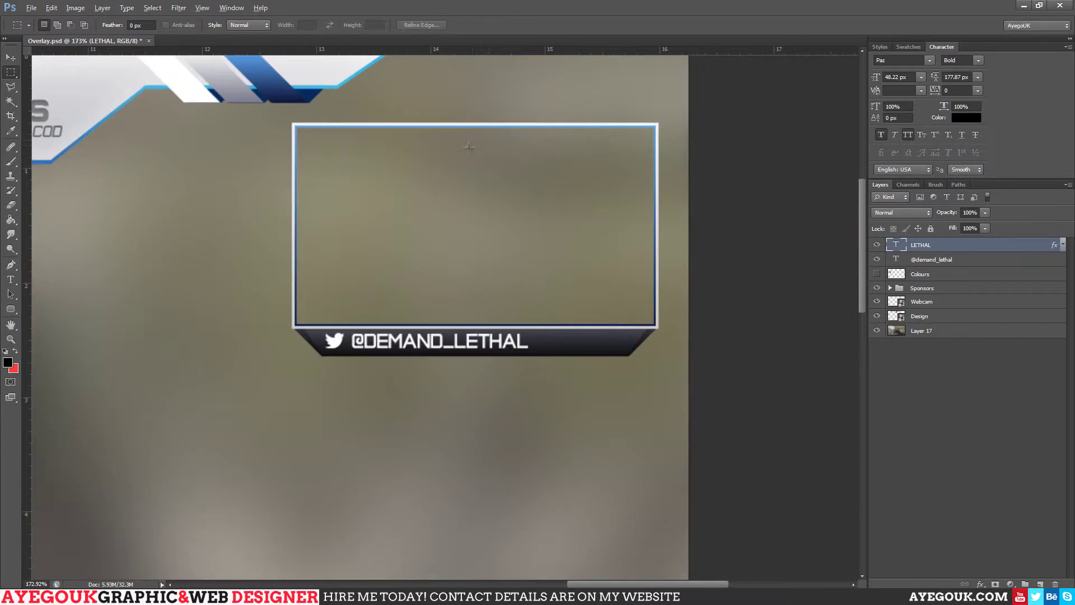
key(alt+Tab)
key(alt+Tab)
key(alt+Tab)
key(alt+Tab)
key(alt+Tab)
key(alt+Tab)
key(alt+Tab)
key(alt+Tab)
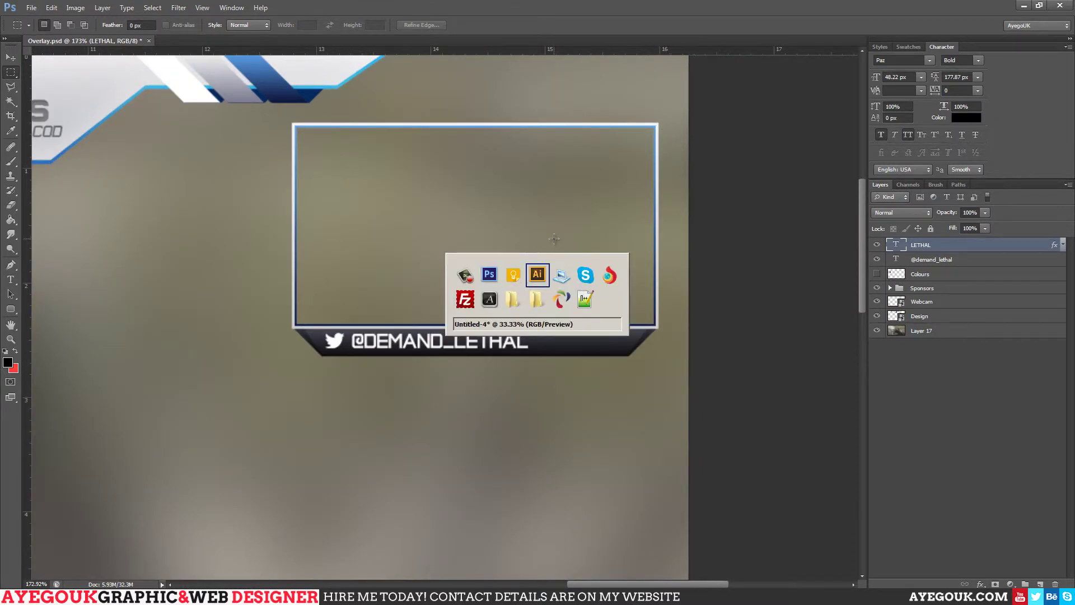
key(alt+Tab)
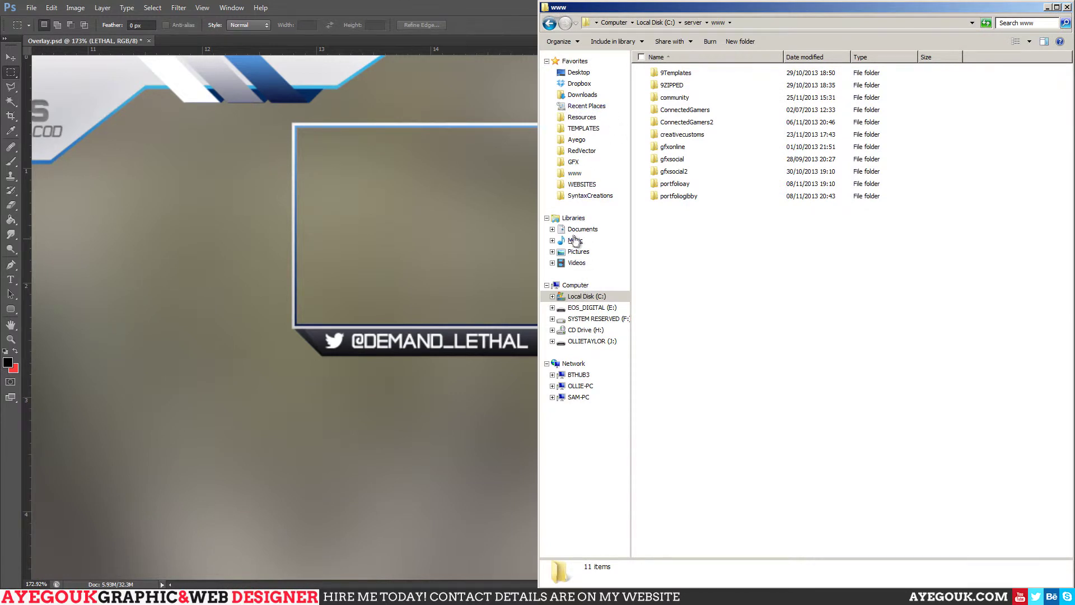
click(578, 251)
click(727, 207)
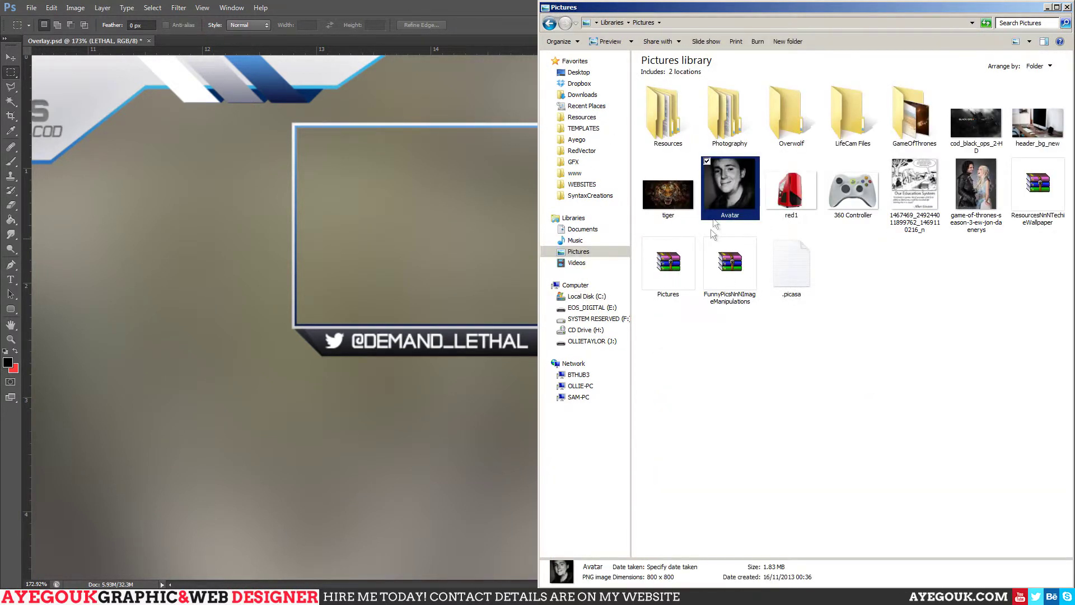
click(688, 193)
drag(690, 193, 344, 247)
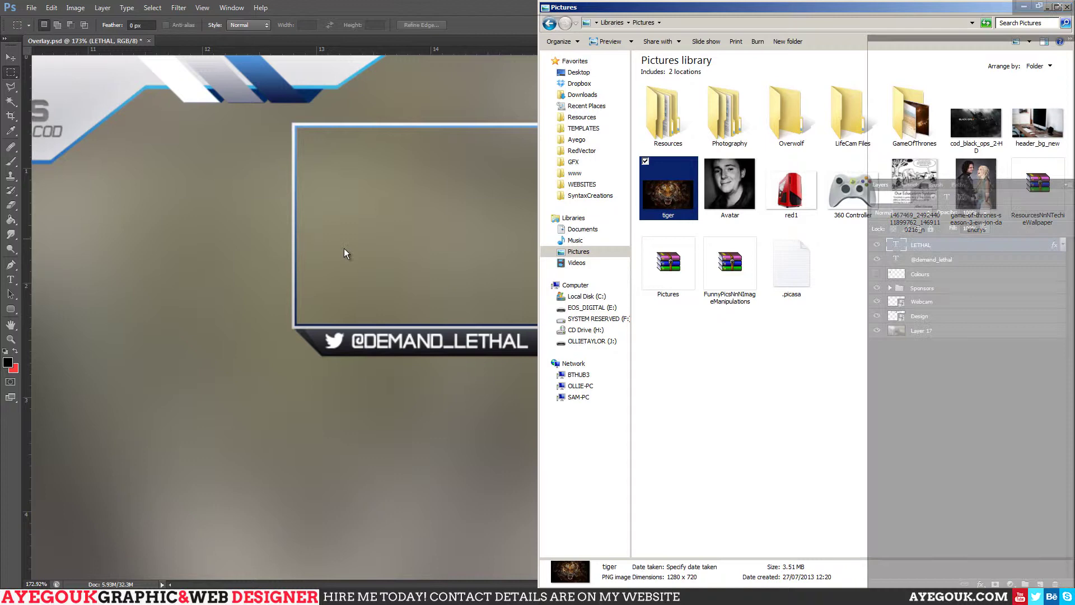
Shrink the placed tiger to fit over the top-right webcam frame and commit the transform.
key(ctrl+0)
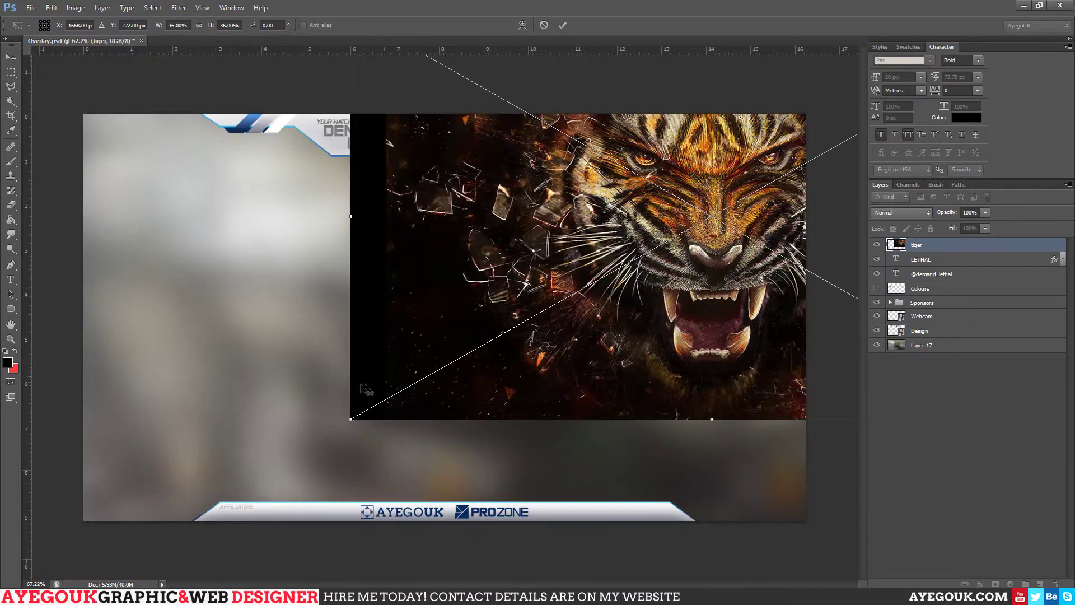
drag(350, 419, 723, 163)
drag(654, 219, 644, 224)
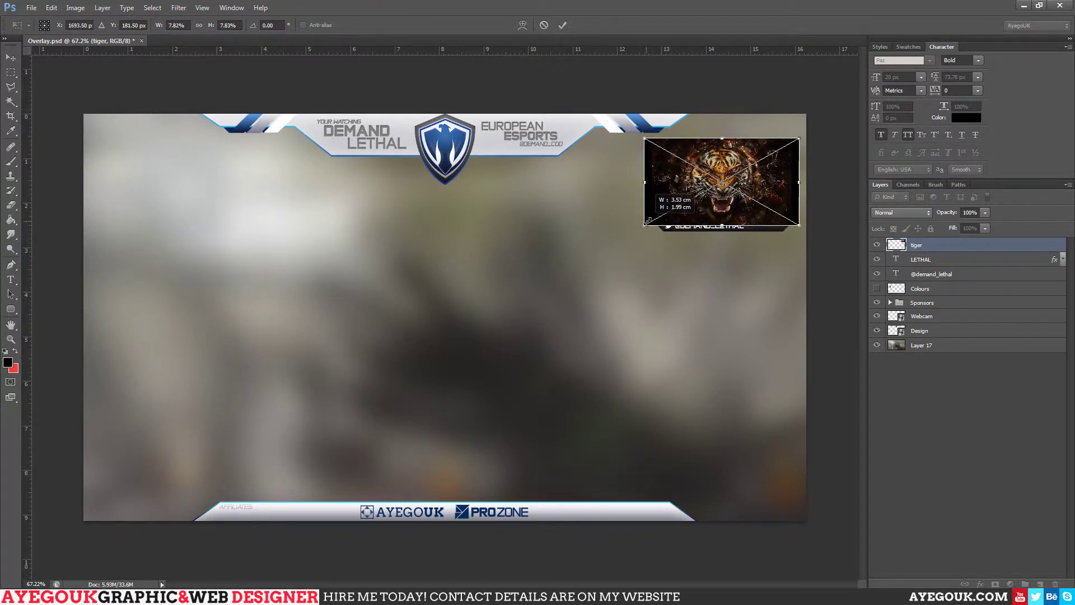
key(Return)
scroll(667, 198, up, 2)
scroll(819, 126, up, 3)
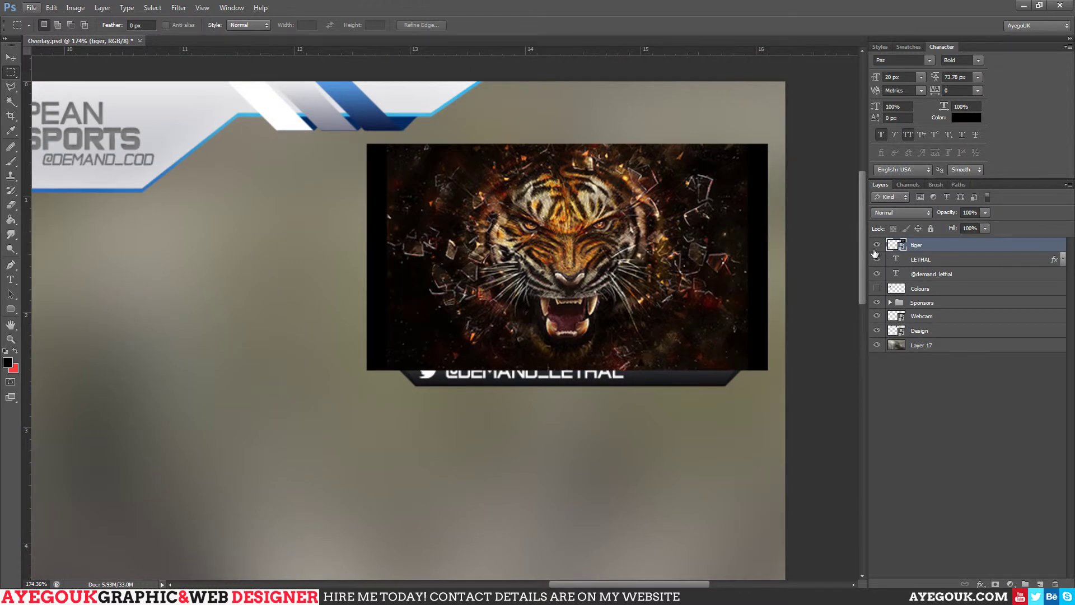
click(876, 246)
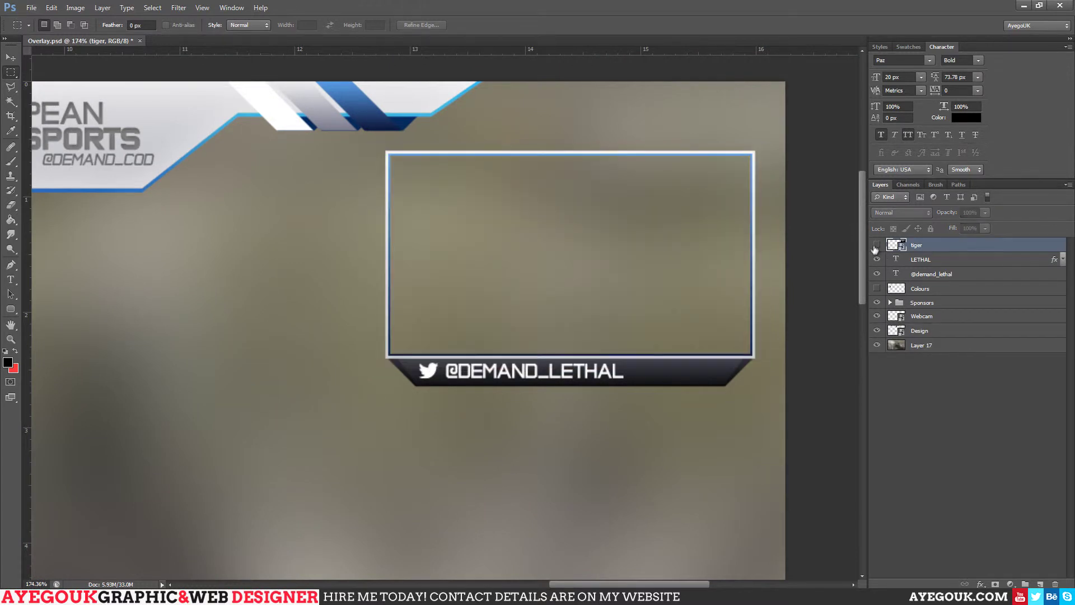
click(877, 247)
click(876, 246)
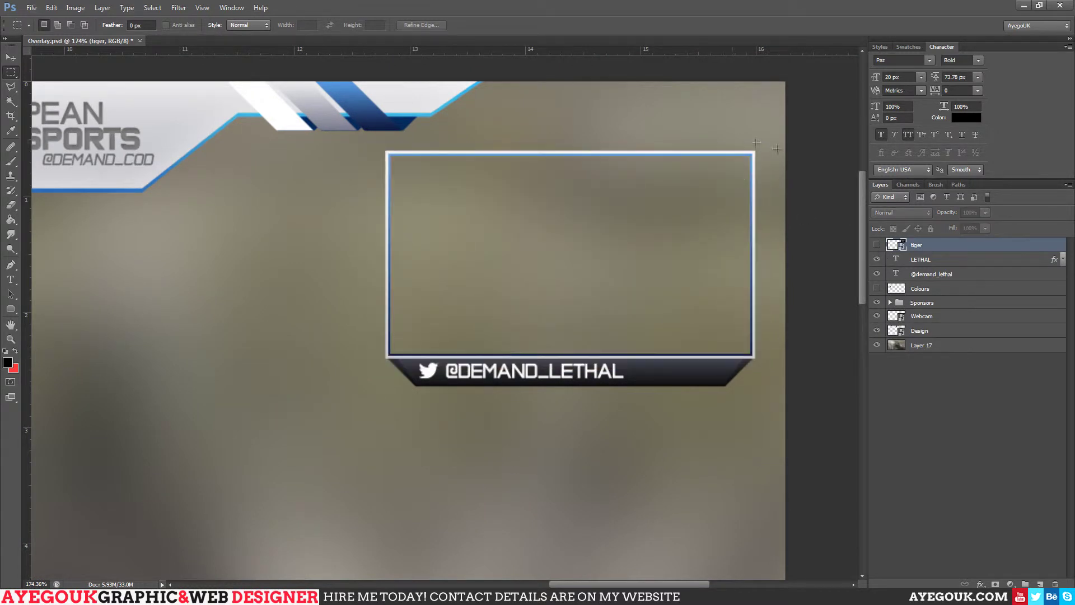
click(876, 245)
drag(985, 215, 940, 228)
drag(323, 124, 392, 389)
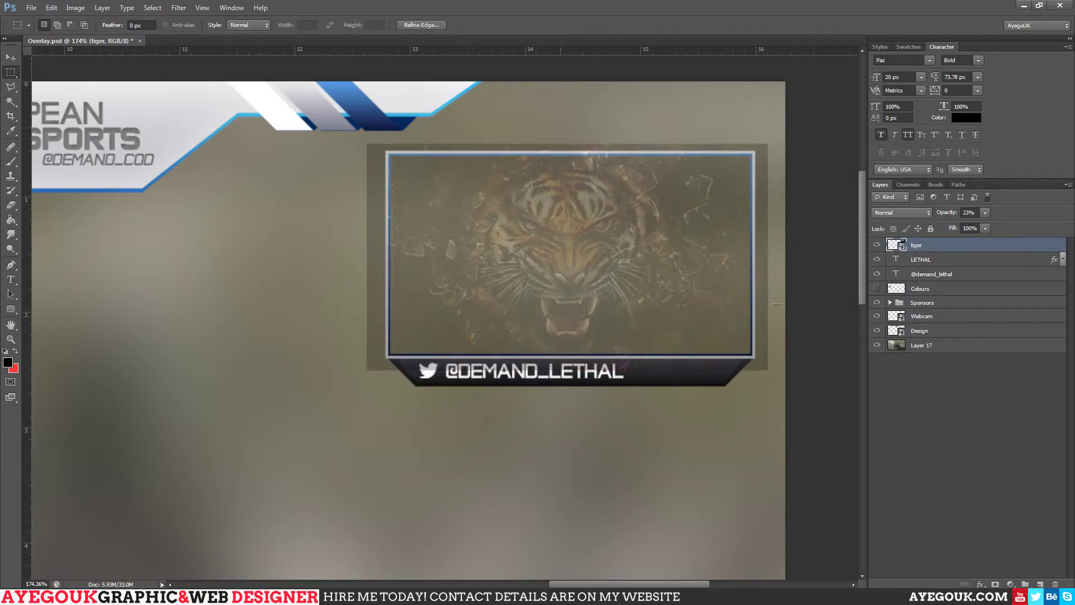
click(985, 213)
drag(985, 220, 1050, 232)
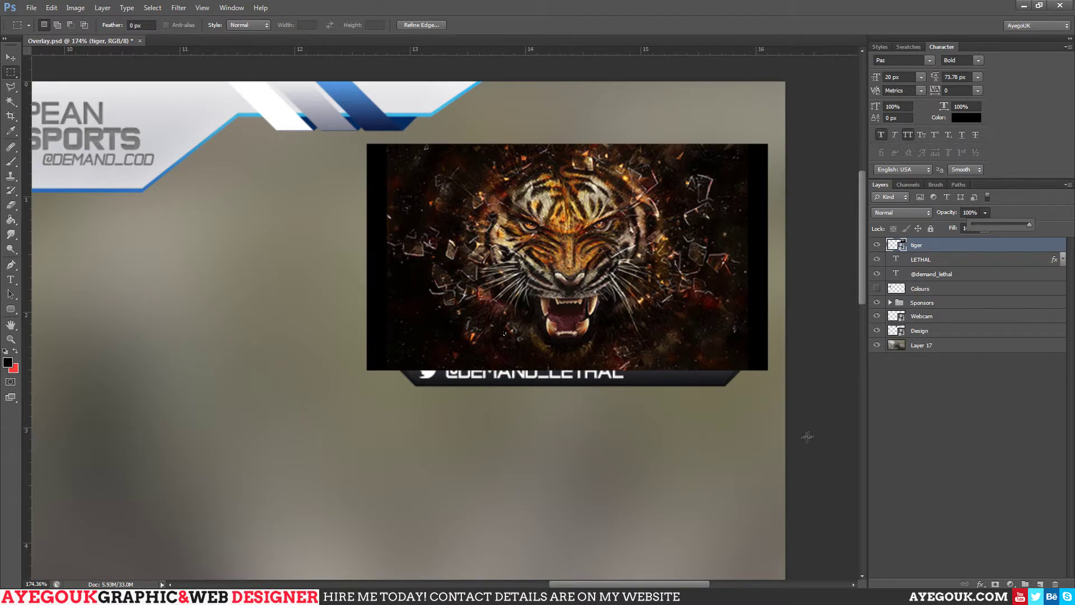
Select the inside of the webcam frame and add a layer mask confining the tiger to it.
click(877, 244)
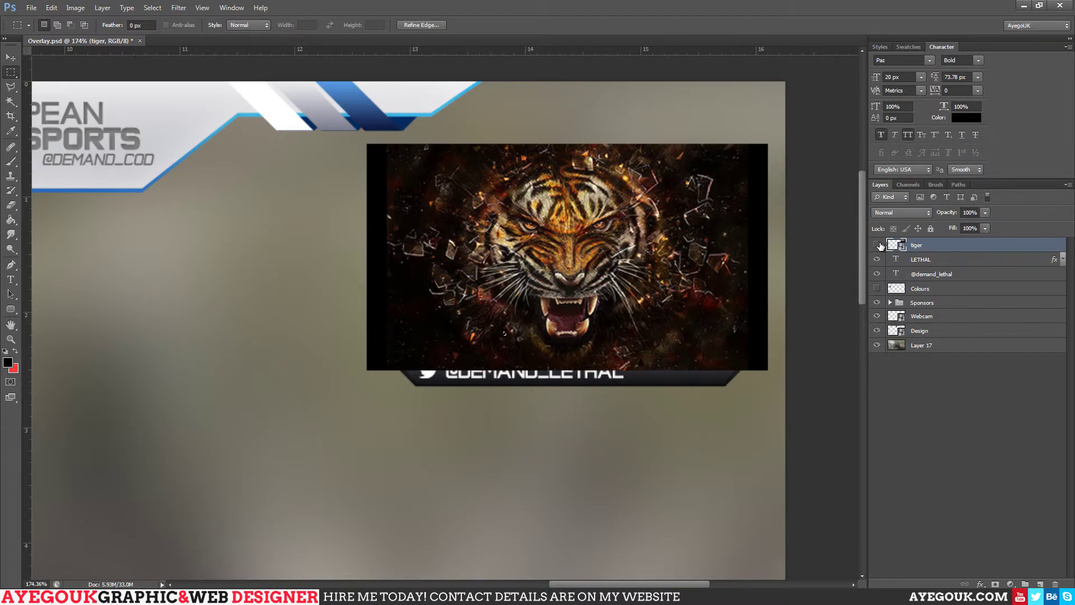
click(877, 244)
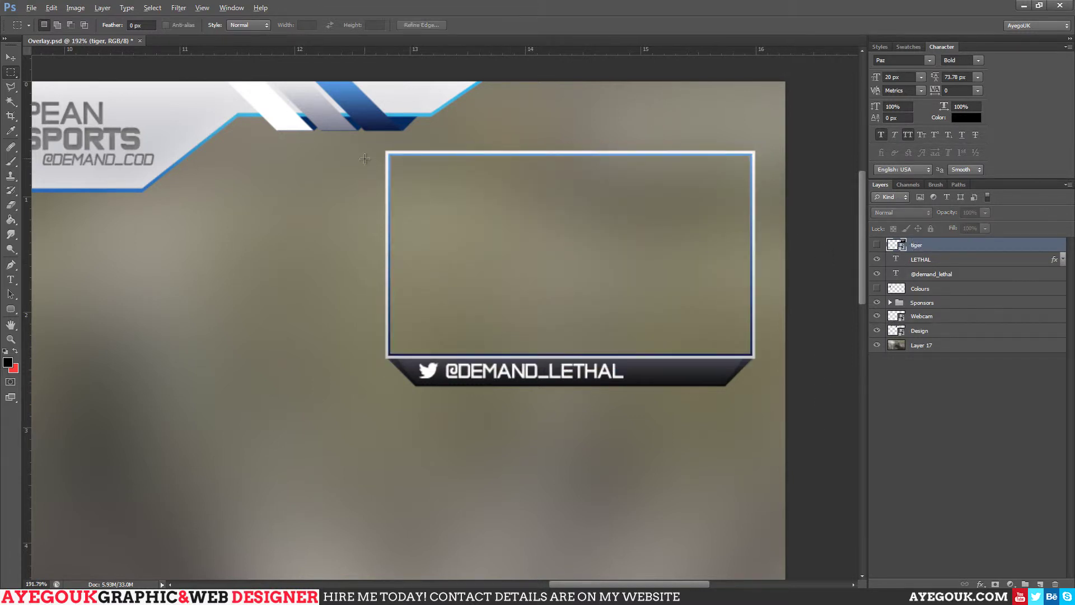
alt+scroll(391, 162, up, 5)
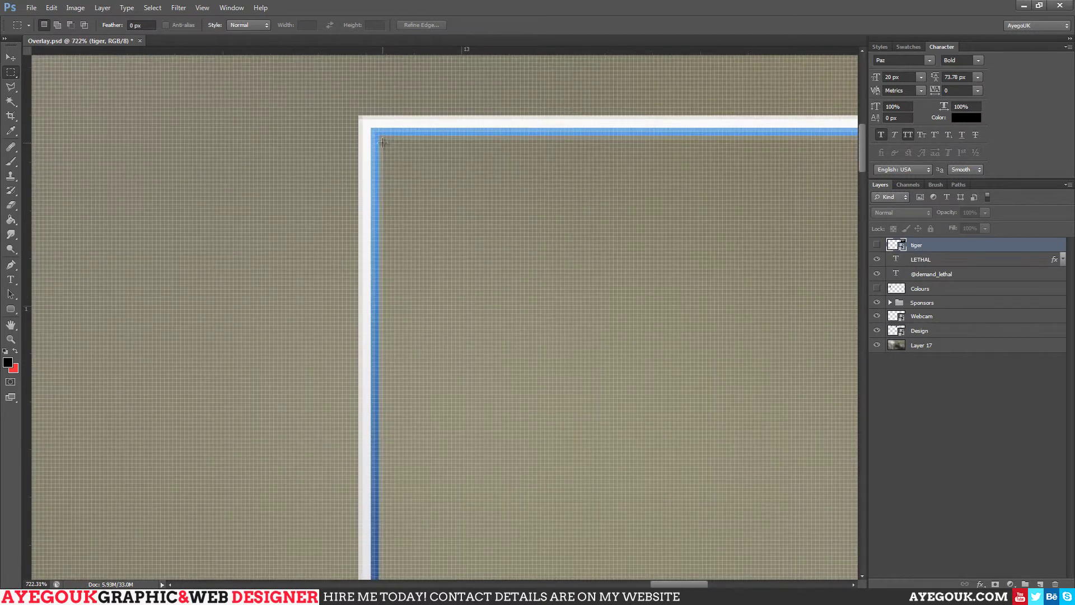
drag(388, 146, 620, 384)
alt+scroll(738, 404, down, 2)
alt+scroll(738, 404, down, 4)
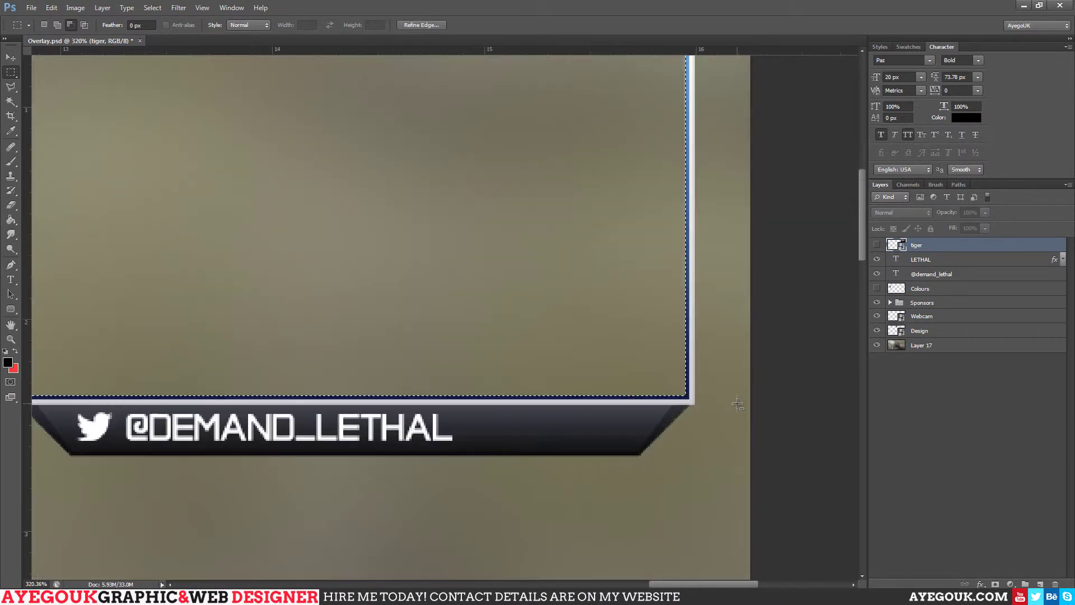
click(876, 247)
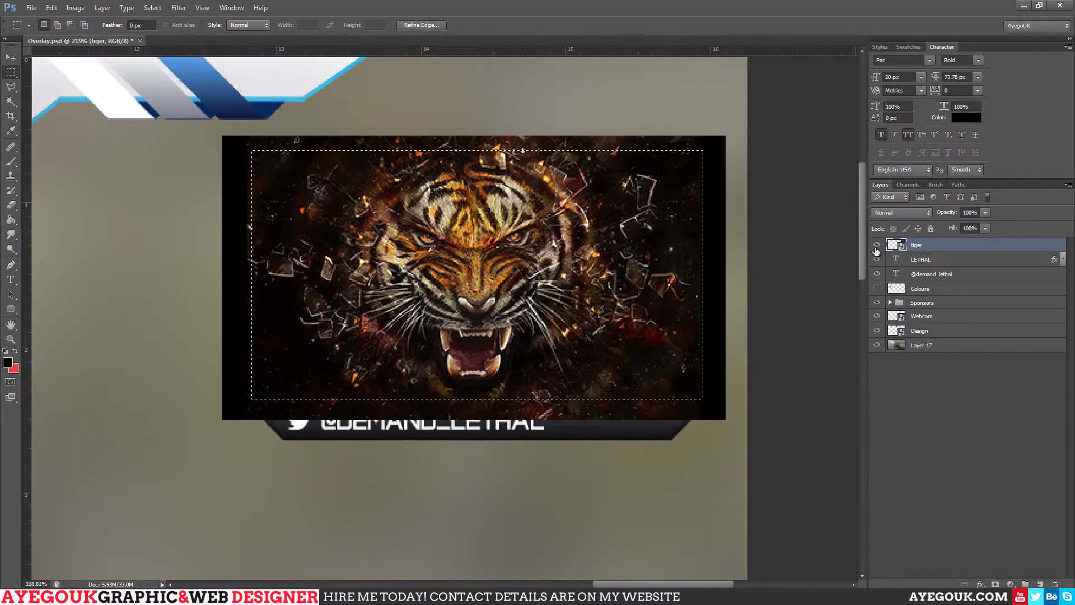
click(996, 583)
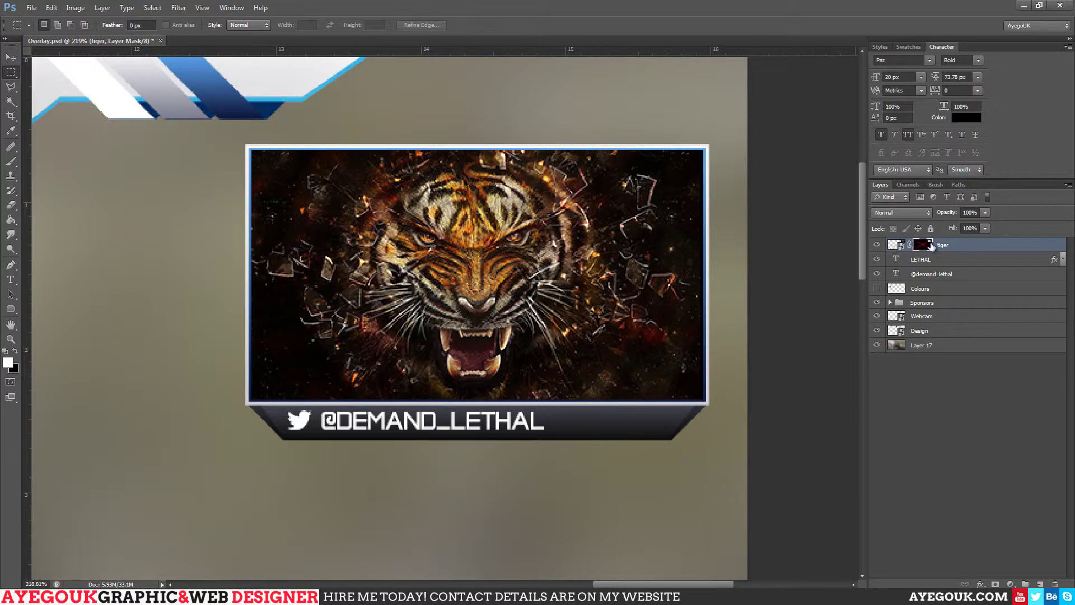
shift+click(922, 245)
scroll(809, 250, down, 2)
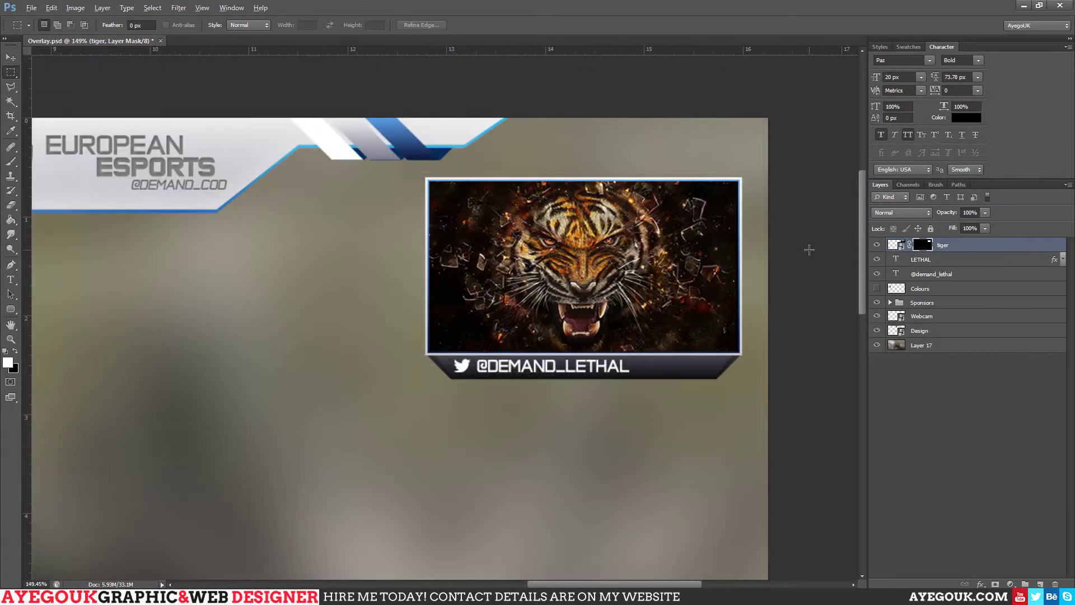
scroll(809, 250, down, 2)
Place a second tiger copy from Pictures, scale it to about 24%, centre it, and view at 100%.
key(alt+Tab)
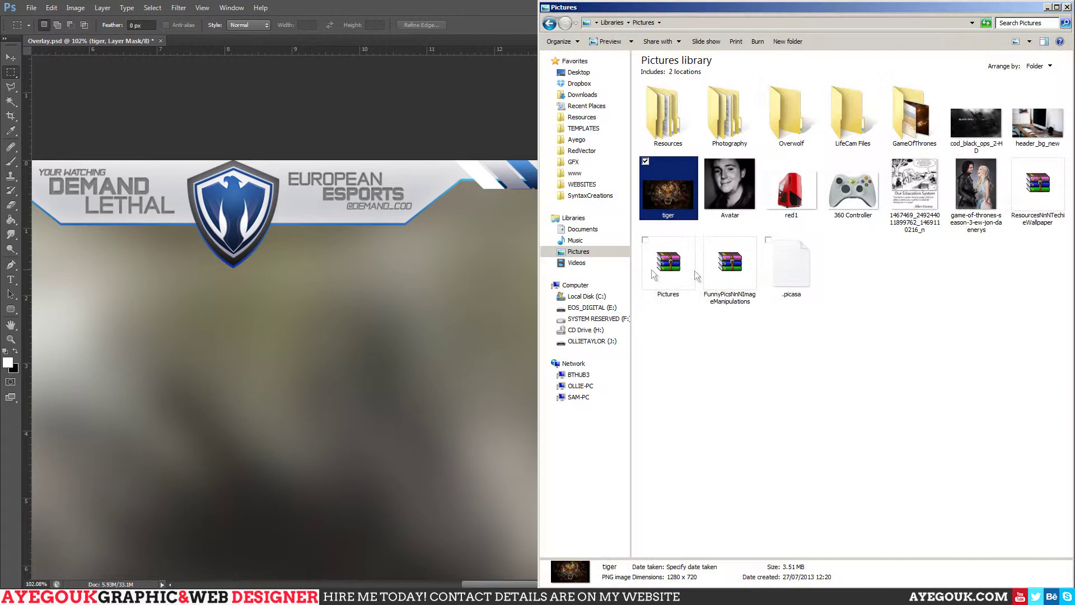
drag(678, 184, 480, 372)
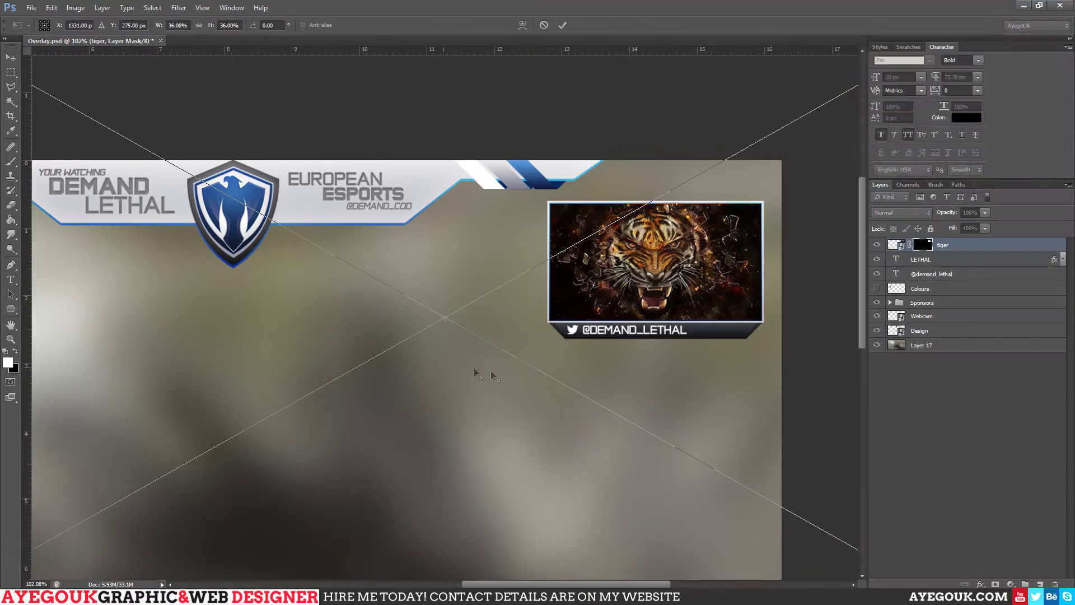
scroll(593, 281, down, 2)
drag(595, 282, 482, 345)
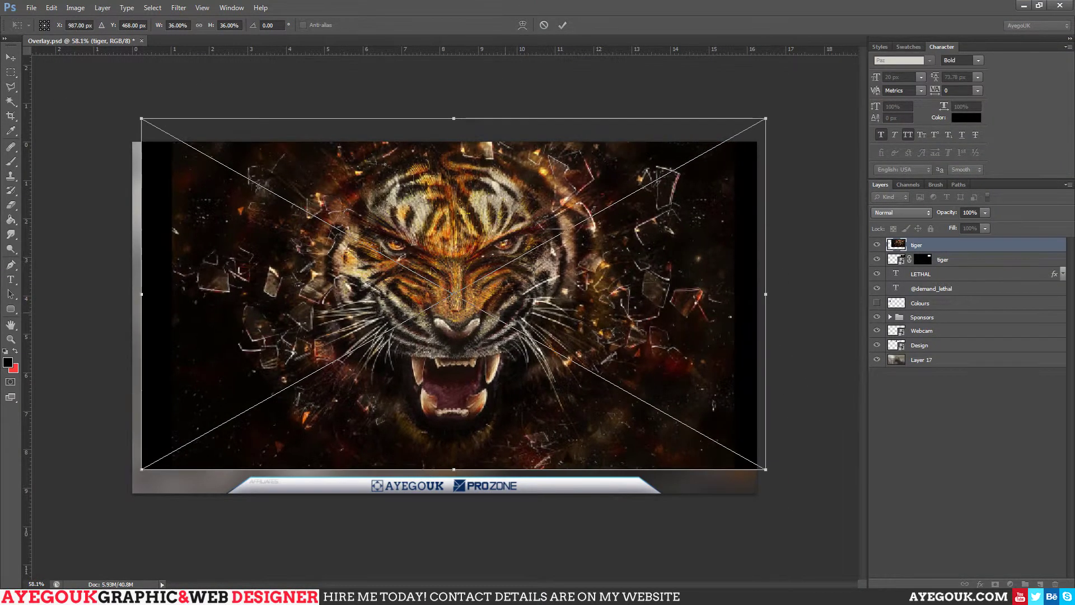
drag(139, 116, 241, 173)
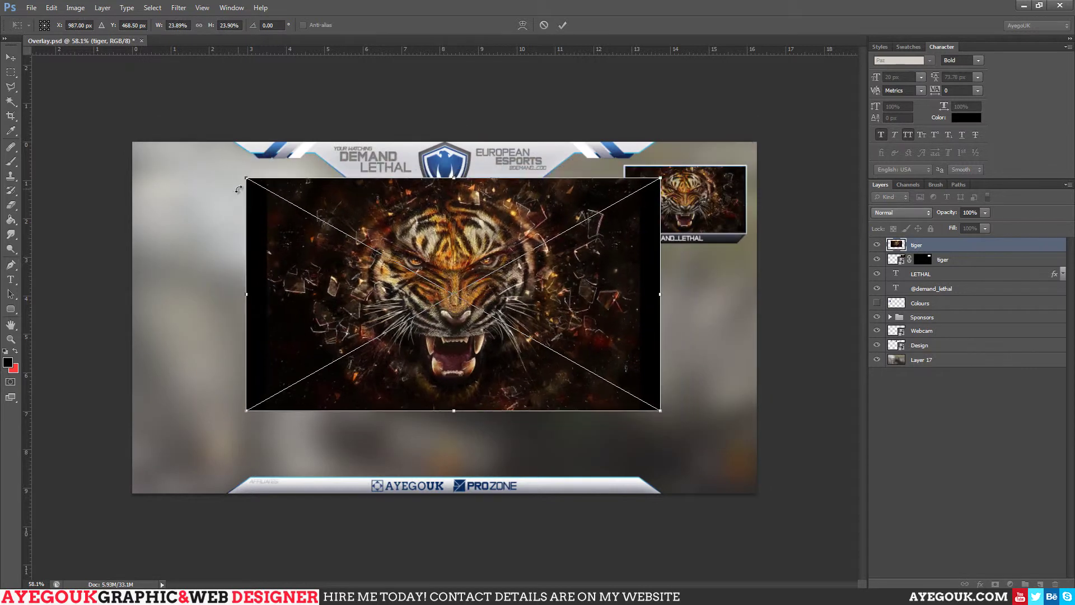
drag(407, 206, 405, 233)
key(Return)
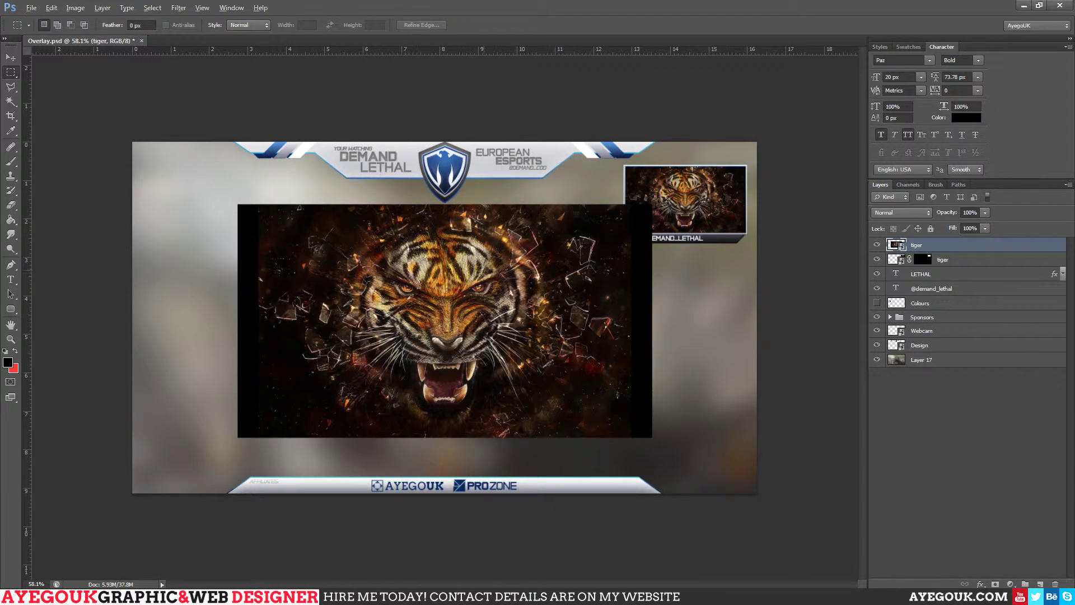
scroll(475, 280, up, 1)
key(ctrl+1)
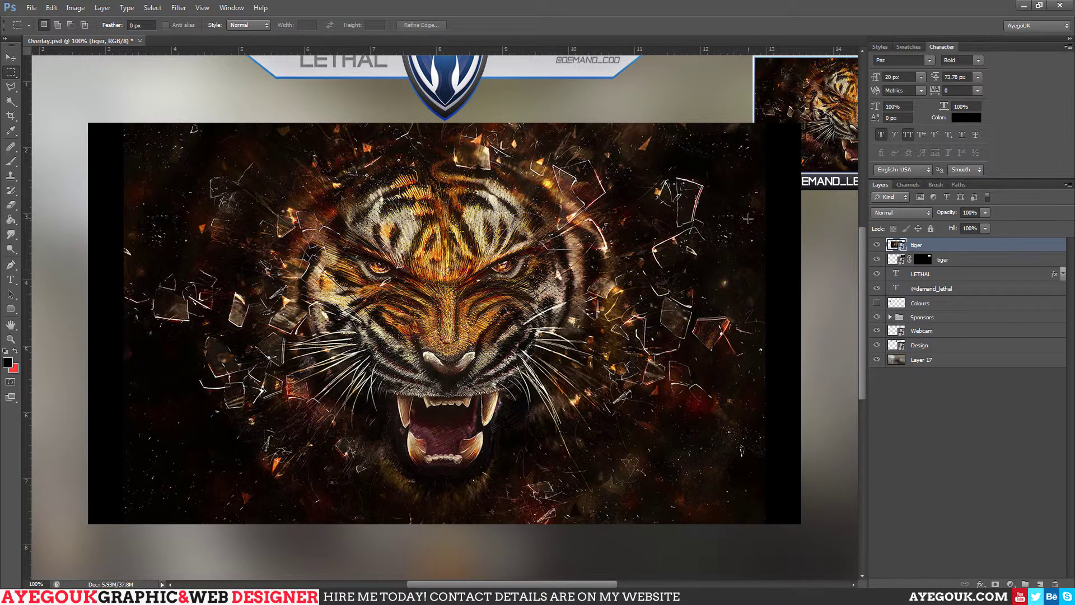
Add a mask to the new tiger layer and set up black splatter brush 131 at about 391 px.
click(994, 584)
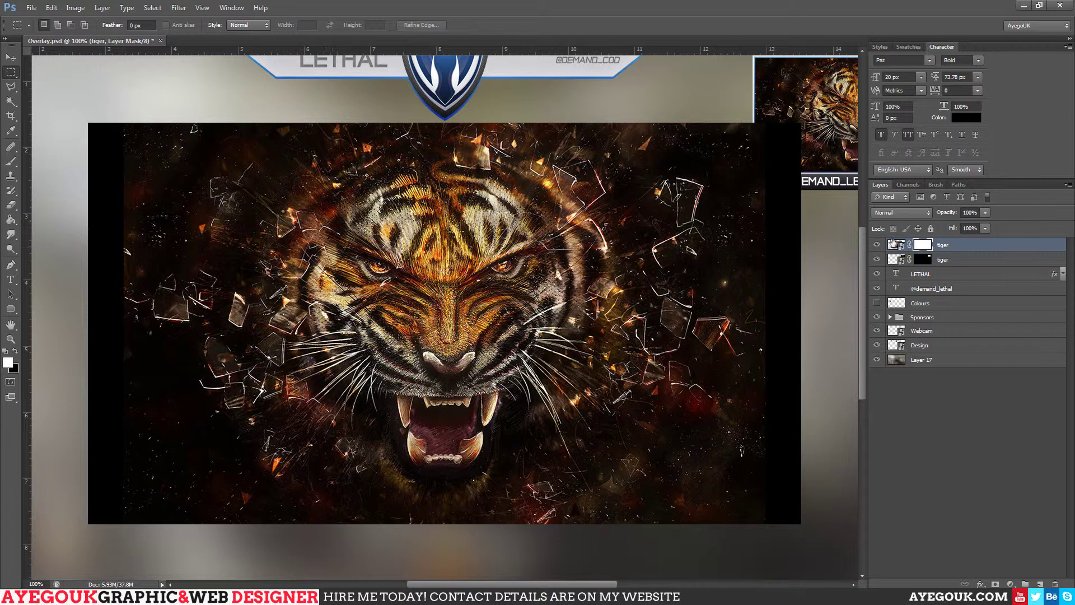
click(16, 355)
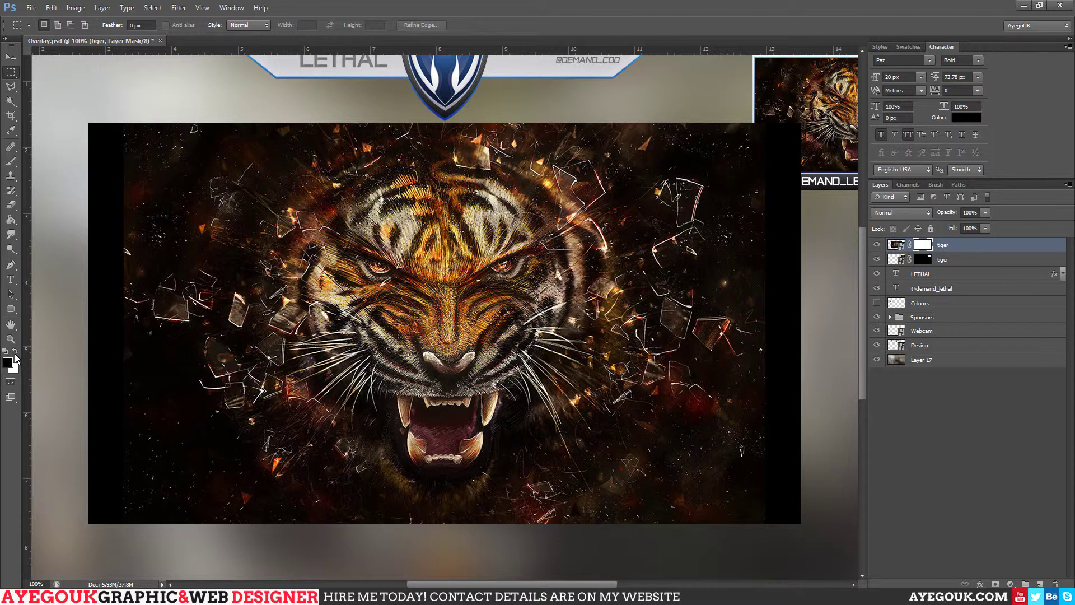
click(11, 161)
right_click(291, 234)
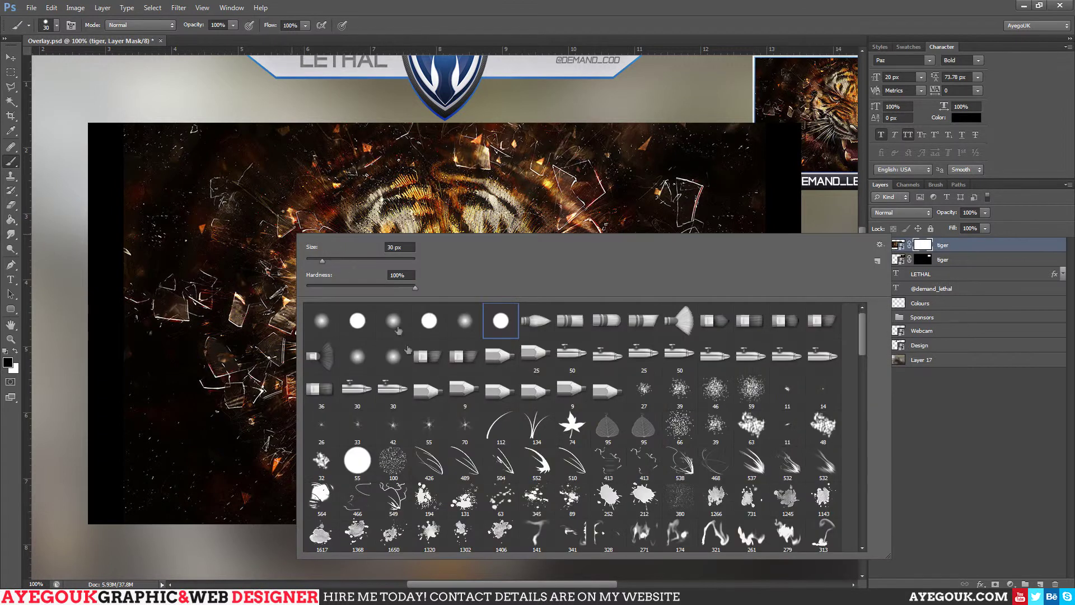
scroll(475, 472, down, 1)
click(465, 463)
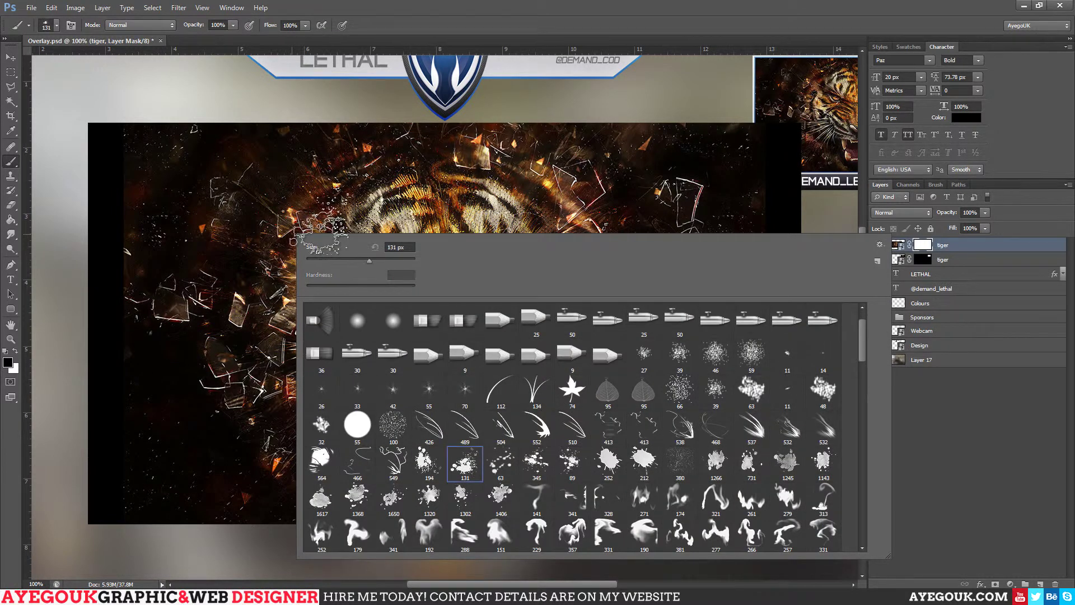
click(398, 260)
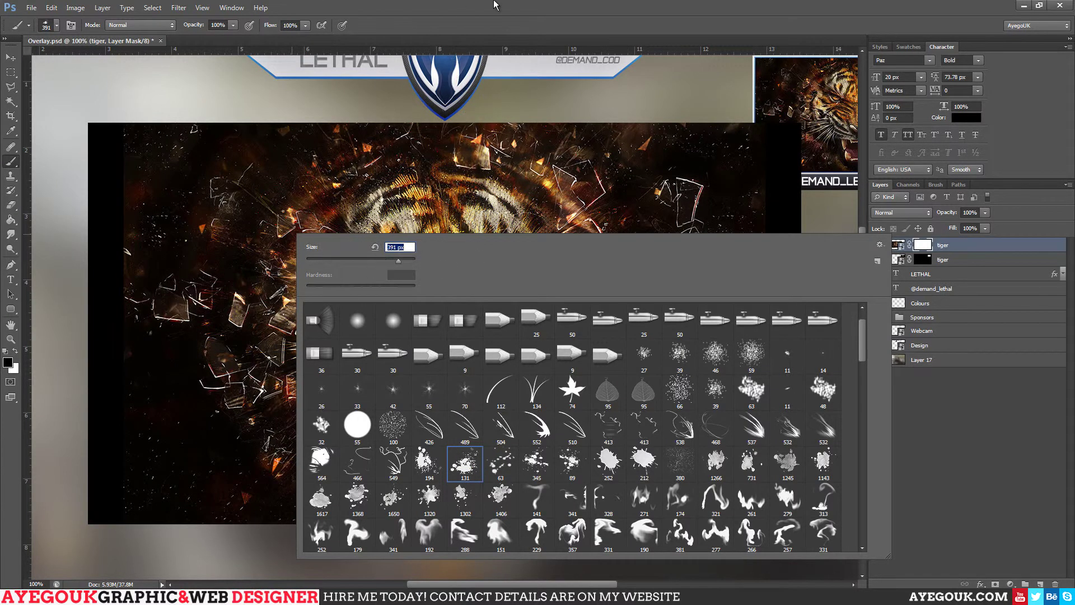
key(Return)
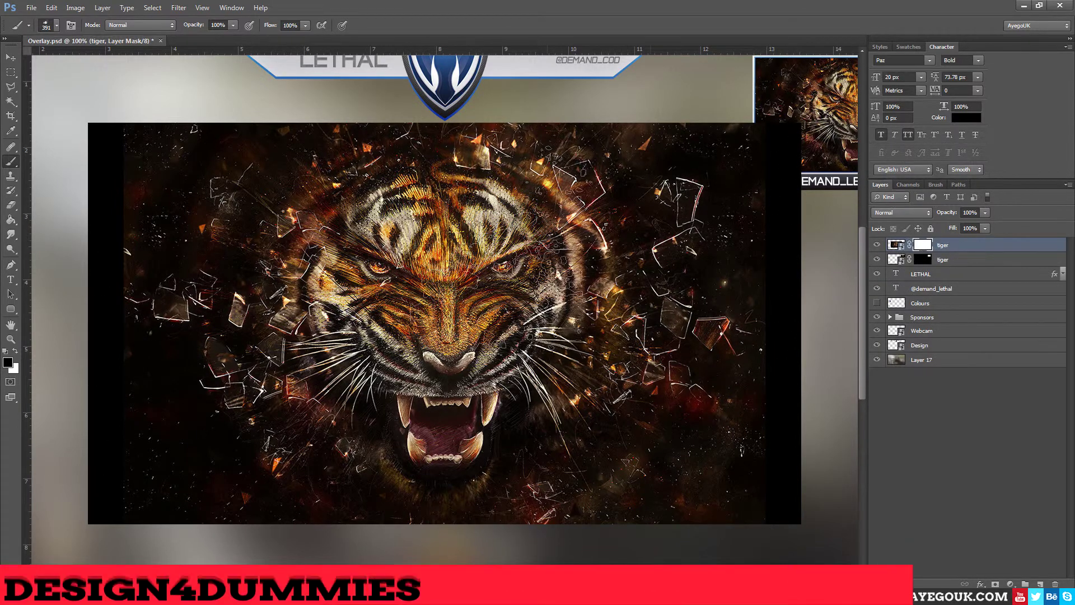
Stamp six black splatters on the tiger's mask around its edges, top and bottom.
click(302, 297)
click(537, 229)
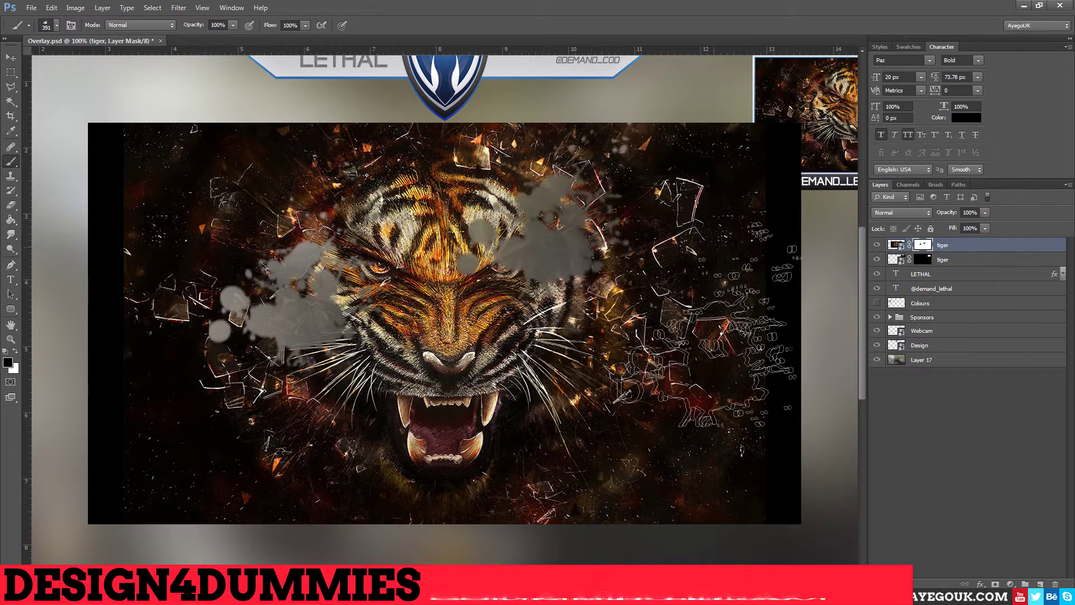
click(655, 353)
click(476, 474)
click(178, 477)
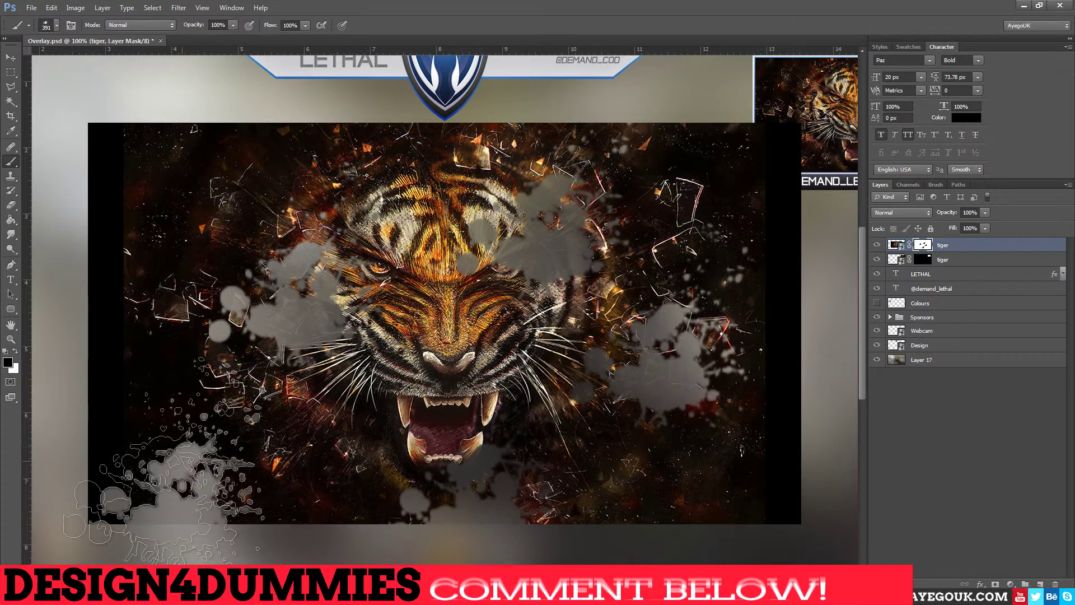
click(117, 138)
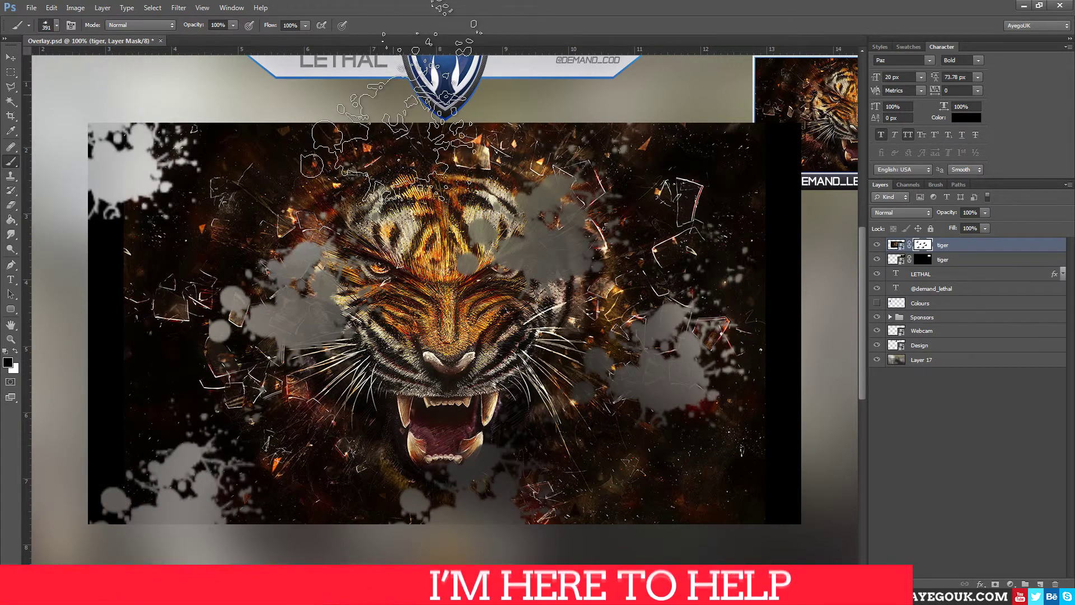
Target the tiger image and drag the splattered tiger up over the header.
click(896, 245)
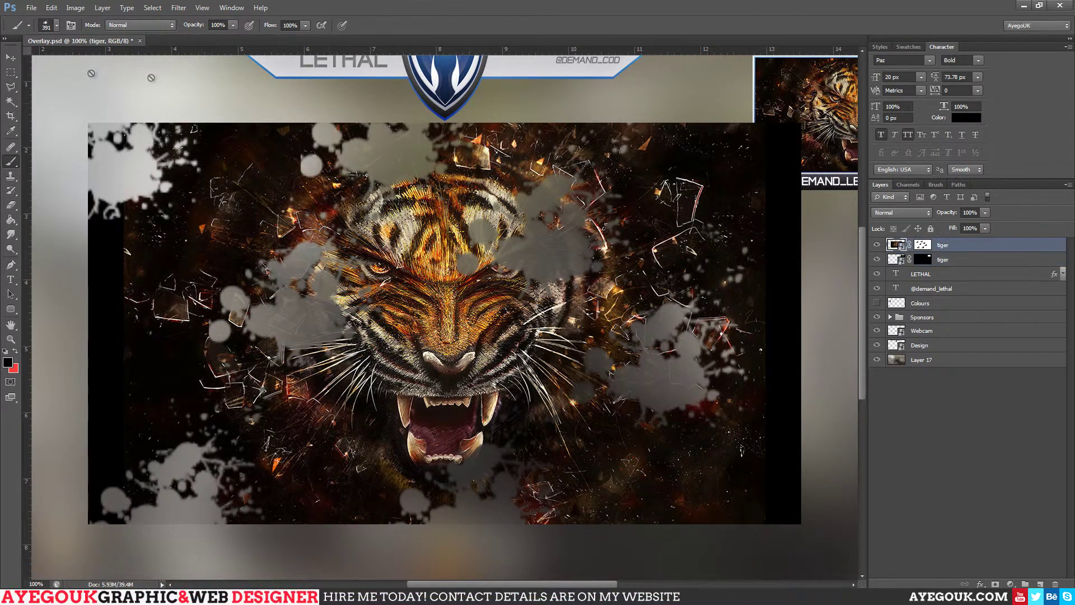
click(11, 57)
drag(360, 400, 585, 275)
scroll(456, 307, down, 3)
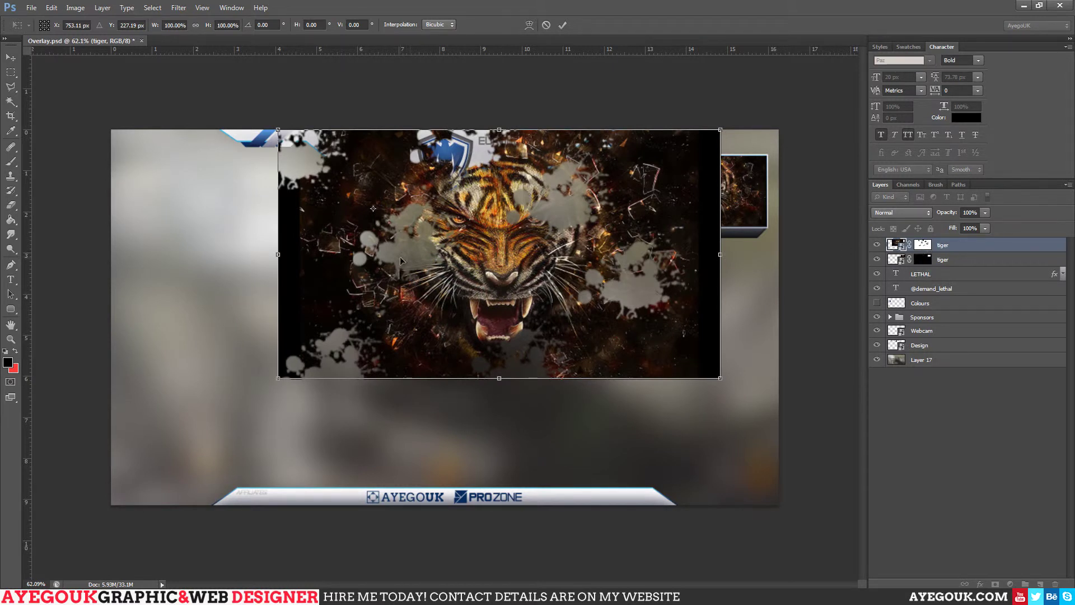
Cancel the tiger move and disable its splatter mask so the full tiger shows.
key(Escape)
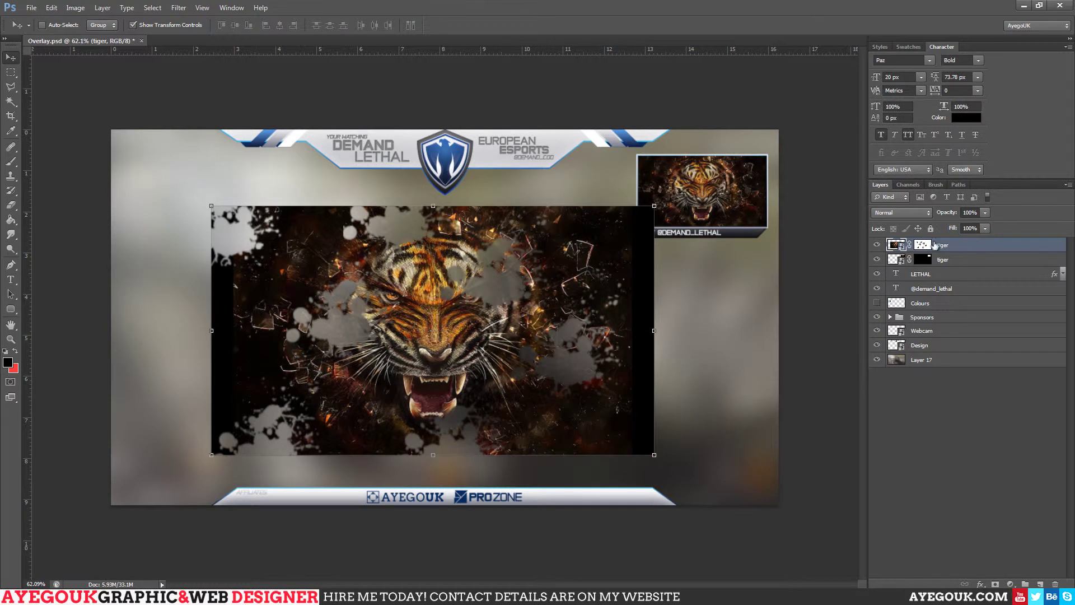
shift+click(922, 245)
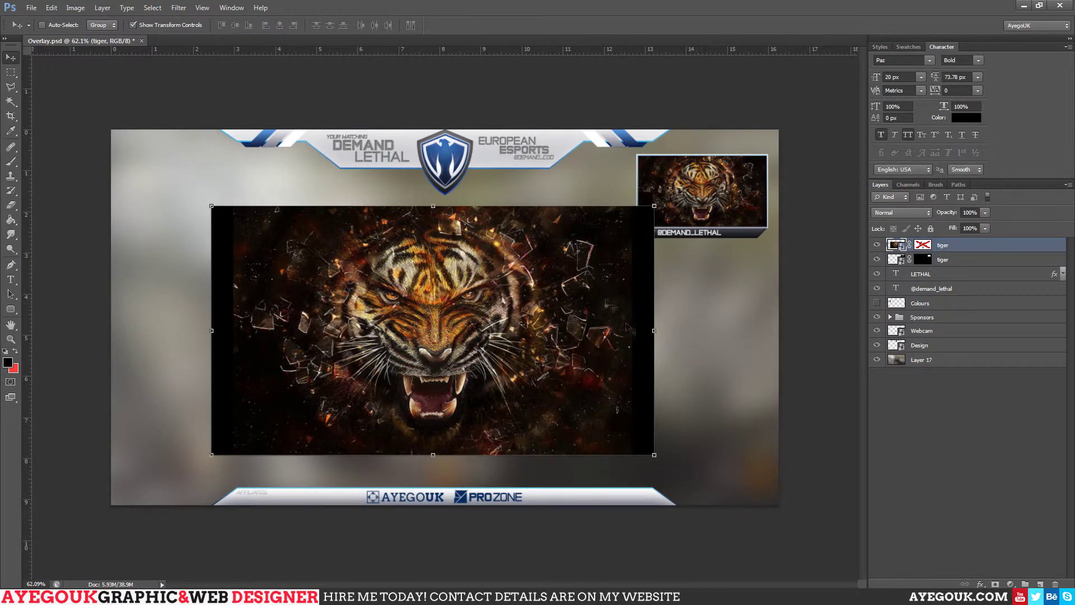
click(11, 72)
key(ctrl+1)
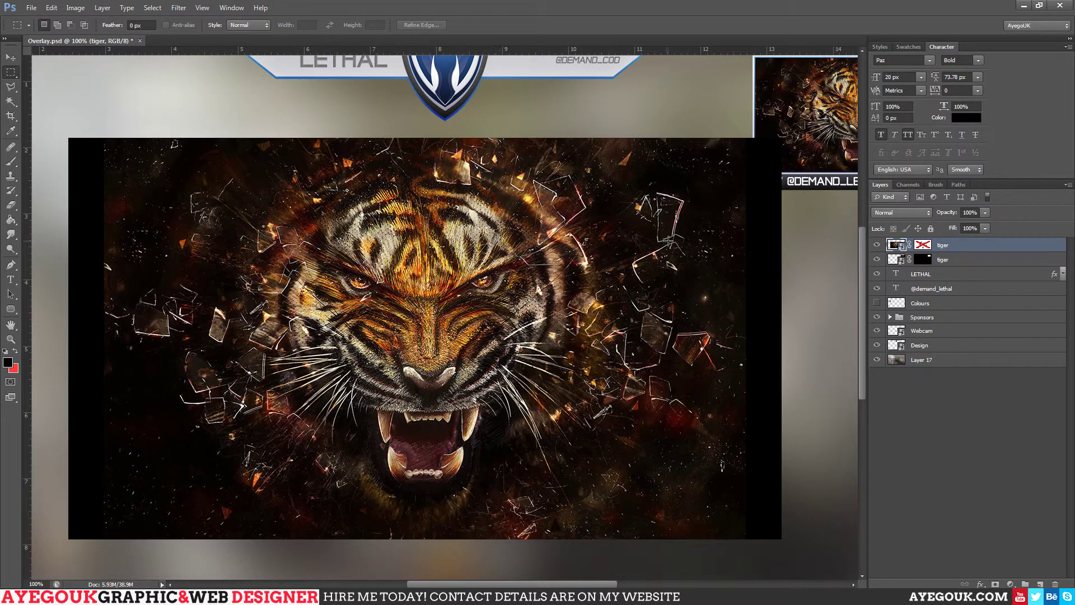